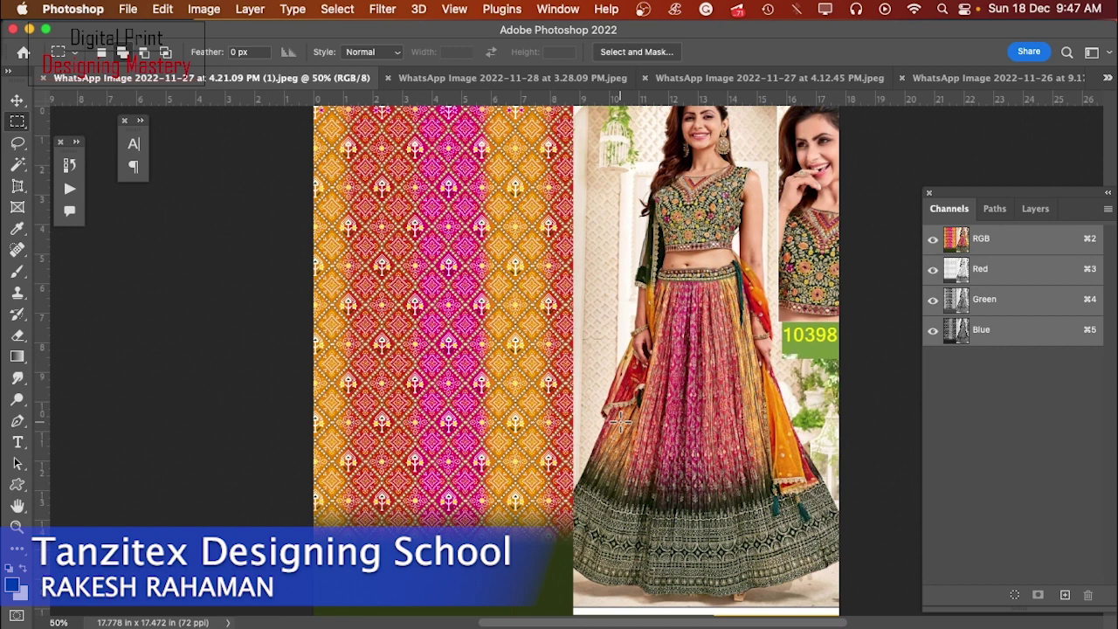
Step: Zoom in on the DN-194 lehenga print with its pink, yellow and green columns
{"action": "left_click_drag", "start_coordinate": [584, 428], "coordinate": [594, 437]}
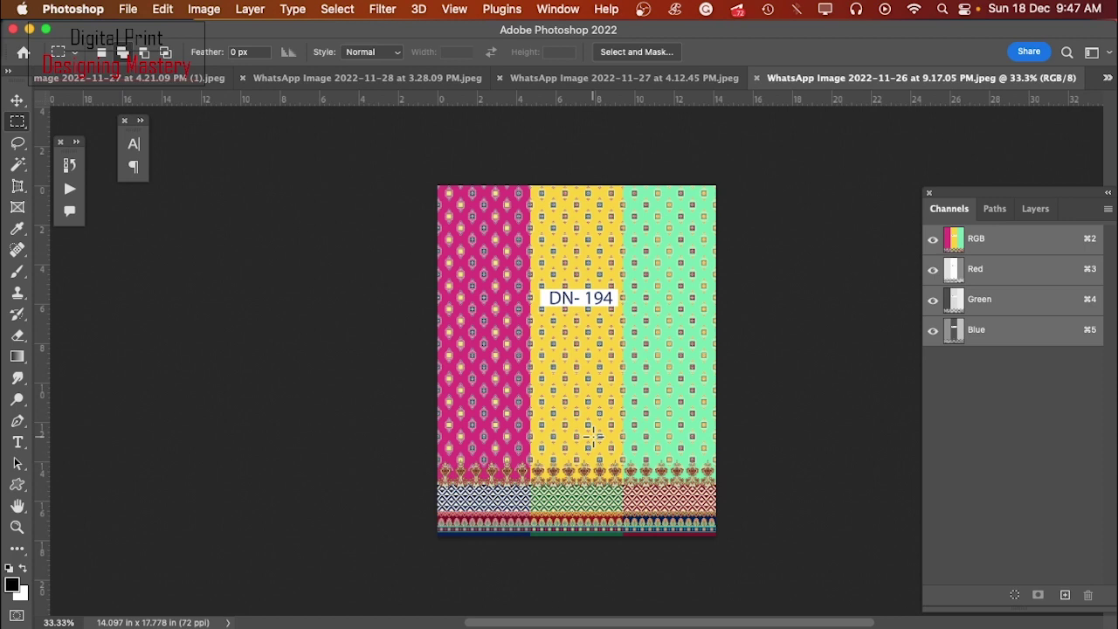
Step: Scroll around the DN-194 print to inspect its motif columns and ornate border
{"action": "scroll", "coordinate": [490, 408], "scroll_direction": "up", "scroll_amount": 5}
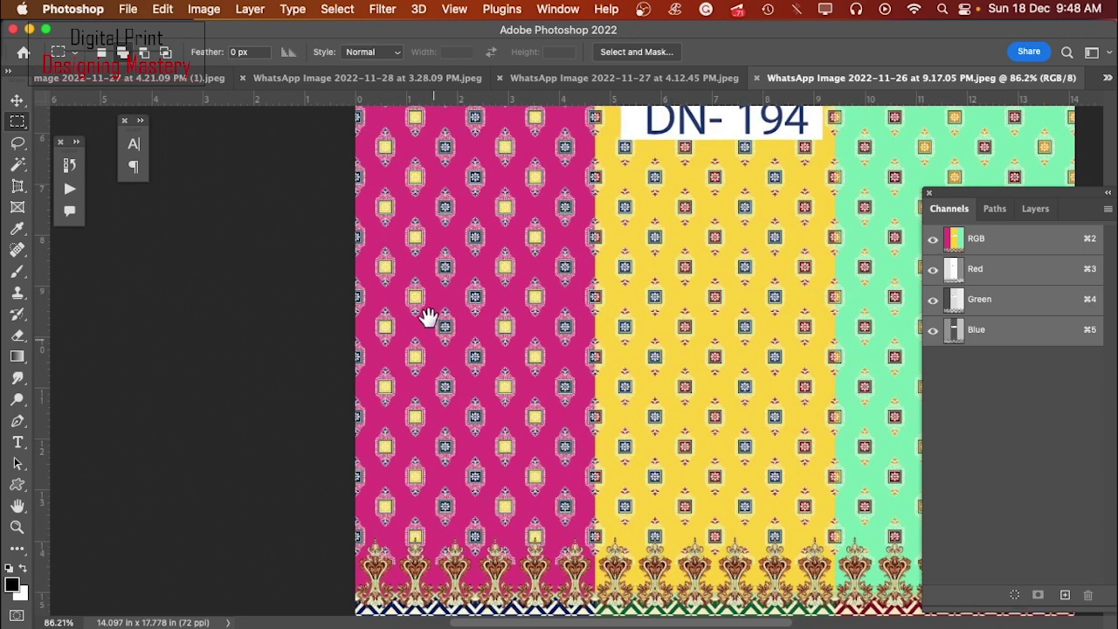
{"action": "scroll", "coordinate": [504, 470], "scroll_direction": "down", "scroll_amount": 5}
{"action": "scroll", "coordinate": [505, 469], "scroll_direction": "left", "scroll_amount": 1}
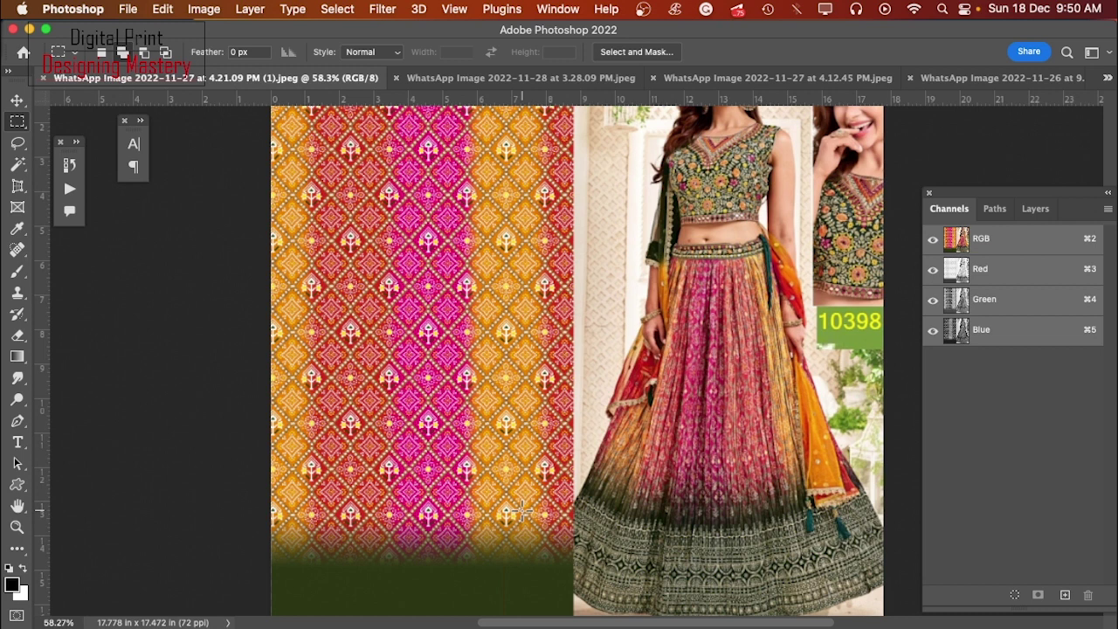
Step: Cycle documents to the Design- 41 parrot Final Chanels.psd parrot-and-pomegranate print
{"action": "key", "text": "ctrl+Tab"}
{"action": "key", "text": "ctrl+Tab"}
{"action": "key", "text": "ctrl+Tab"}
{"action": "scroll", "coordinate": [522, 511], "scroll_direction": "down", "scroll_amount": 5}
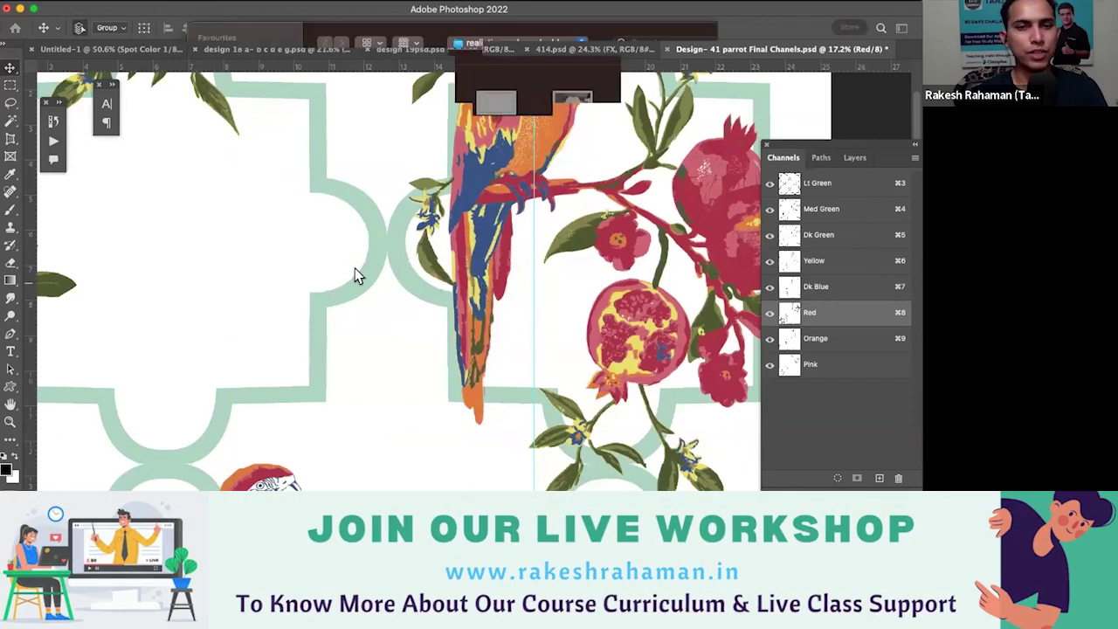
Step: Bring up the Open dialog and look in the Downloads folder
{"action": "key", "text": "super+o"}
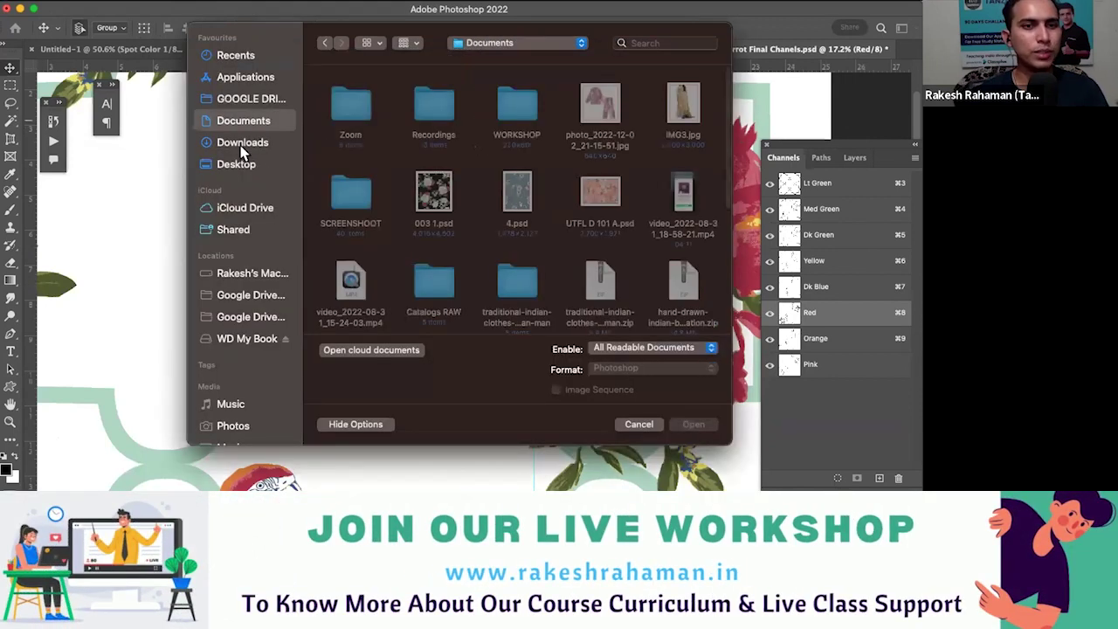
{"action": "left_click", "coordinate": [242, 143]}
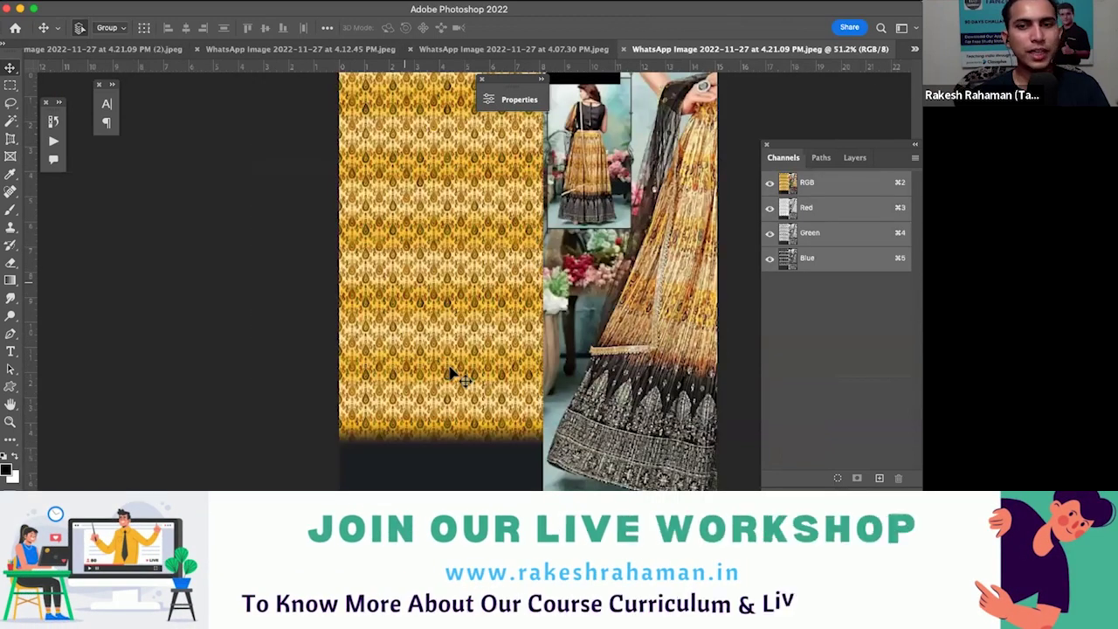
Step: Scroll around the yellow lehenga print, then switch to the 4.07.30 PM pink patola print
{"action": "scroll", "coordinate": [452, 374], "scroll_direction": "down", "scroll_amount": 3}
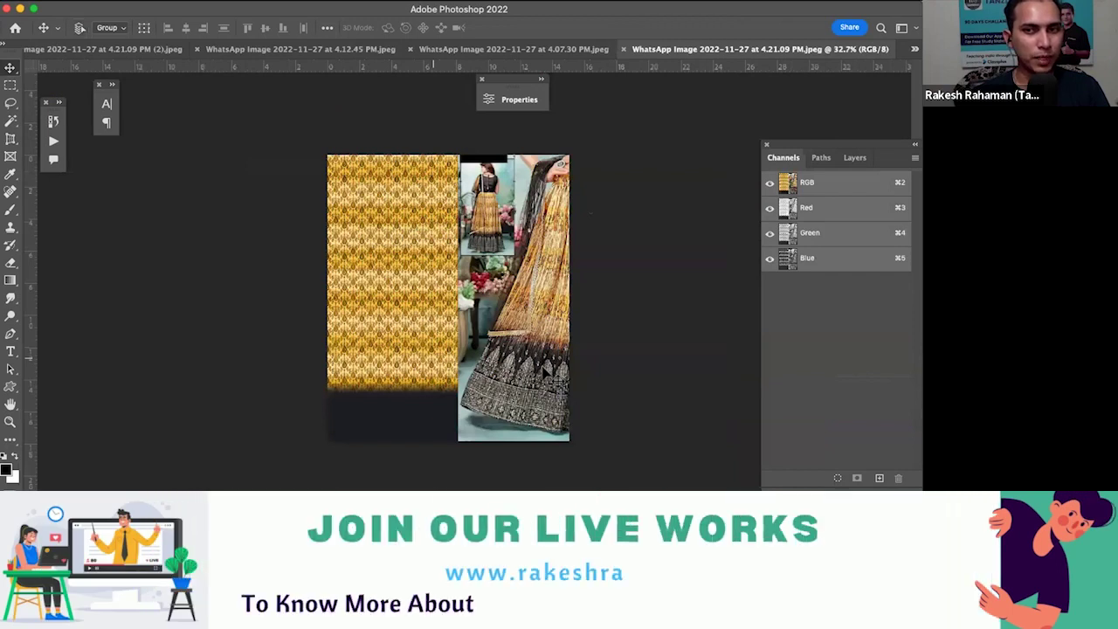
{"action": "scroll", "coordinate": [432, 357], "scroll_direction": "up", "scroll_amount": 2}
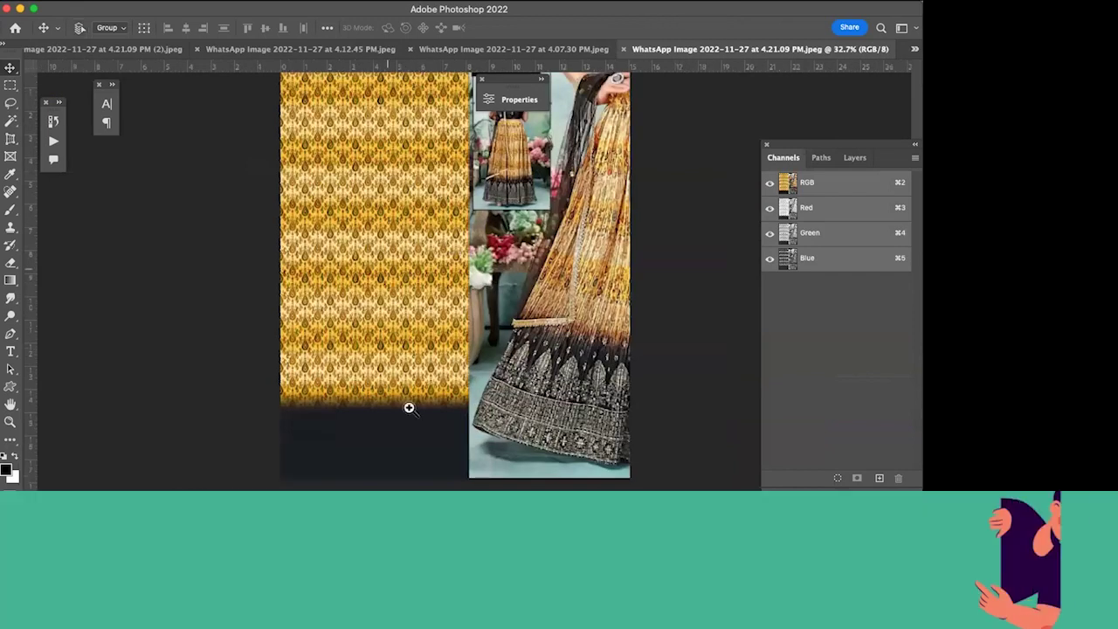
{"action": "scroll", "coordinate": [407, 407], "scroll_direction": "right", "scroll_amount": 2}
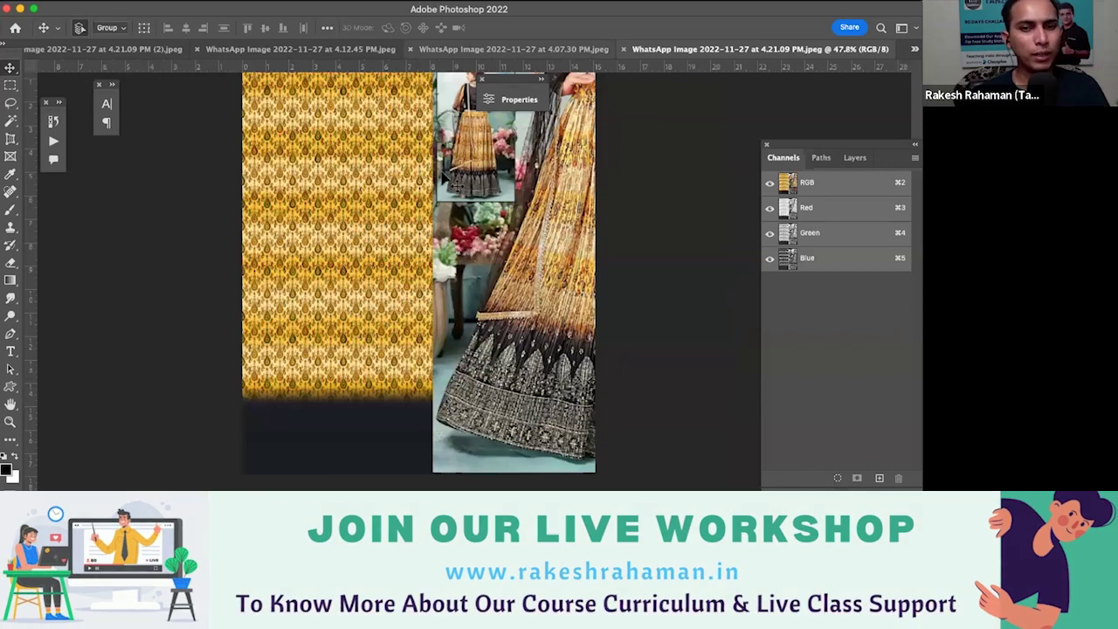
{"action": "key", "text": "ctrl+shift+Tab"}
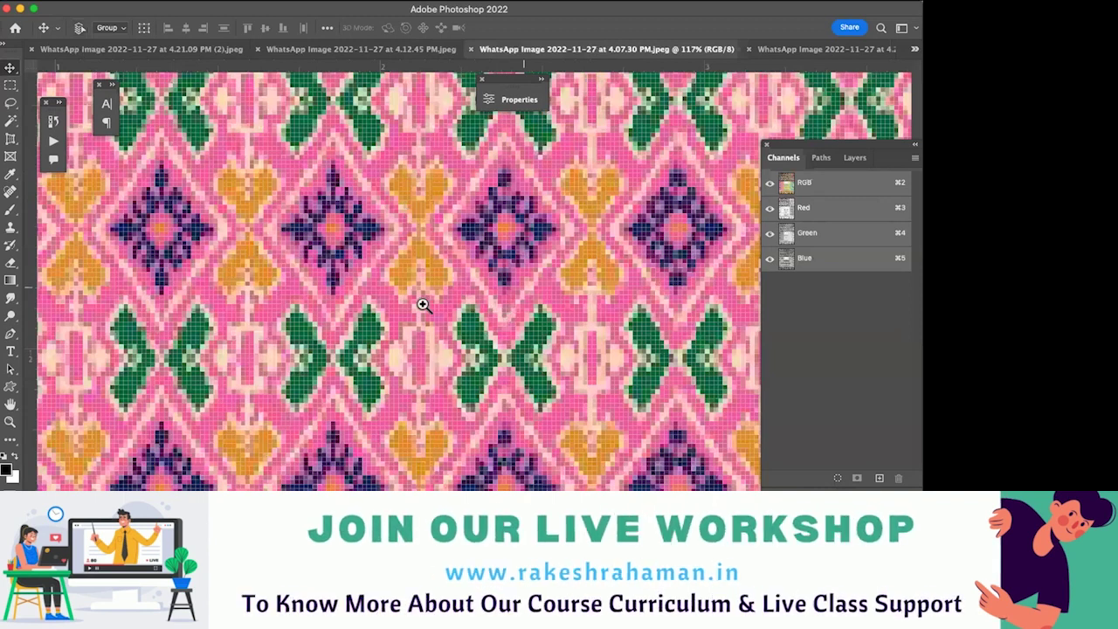
Step: Zoom the patola print, marquee-select its lower border bands, then bring up the Open dialog
{"action": "key", "text": "super+minus"}
{"action": "key", "text": "super+minus"}
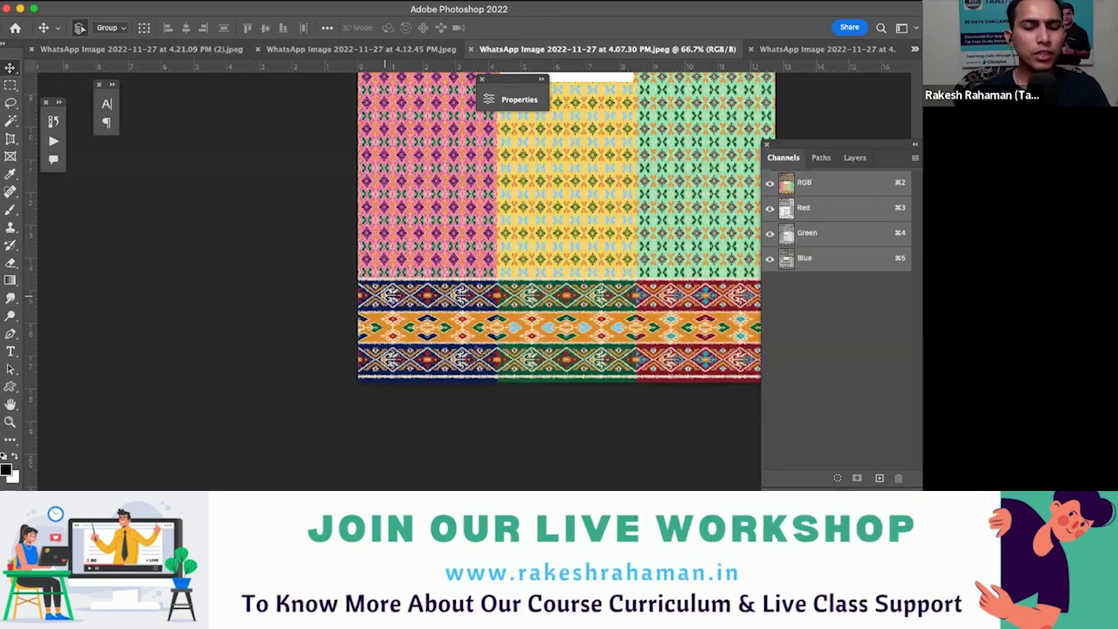
{"action": "key", "text": "super+plus"}
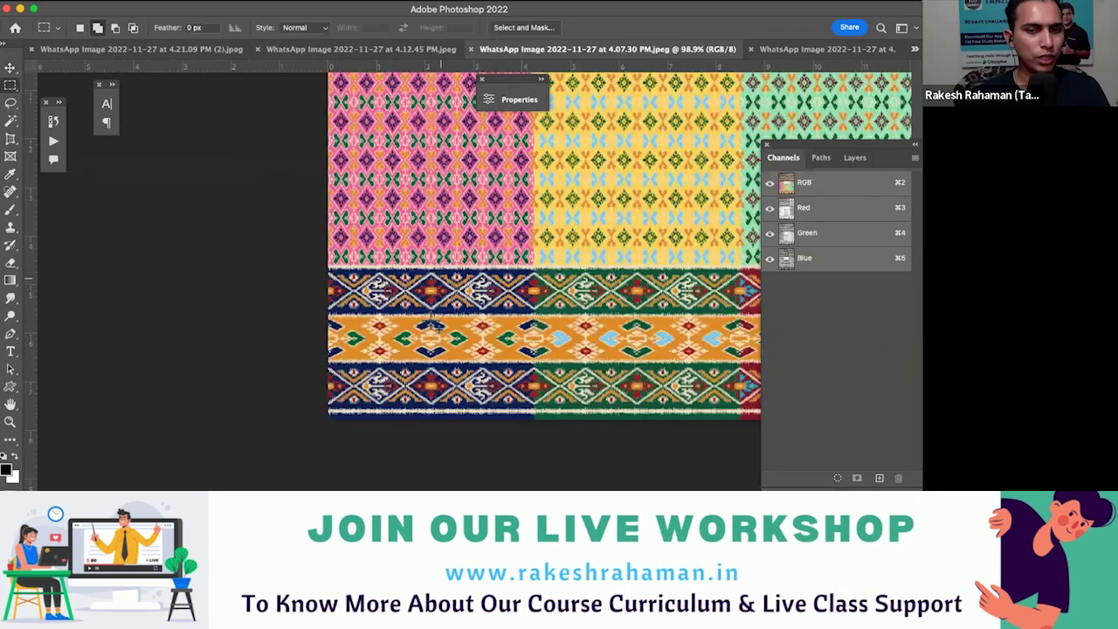
{"action": "left_click_drag", "start_coordinate": [440, 269], "coordinate": [527, 423]}
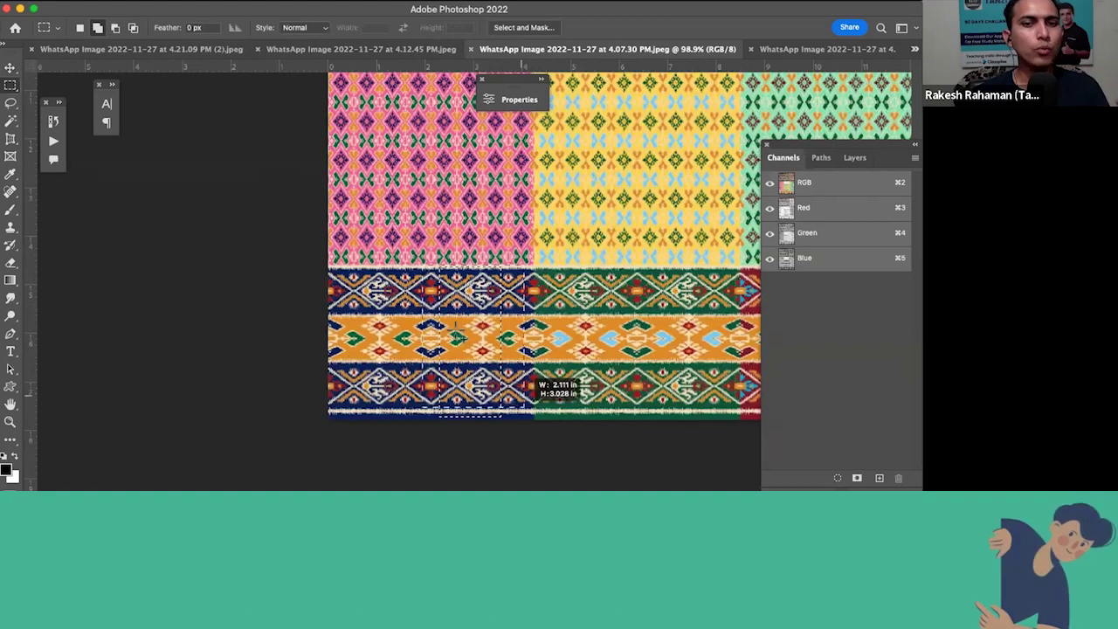
{"action": "left_click_drag", "start_coordinate": [526, 425], "coordinate": [461, 339]}
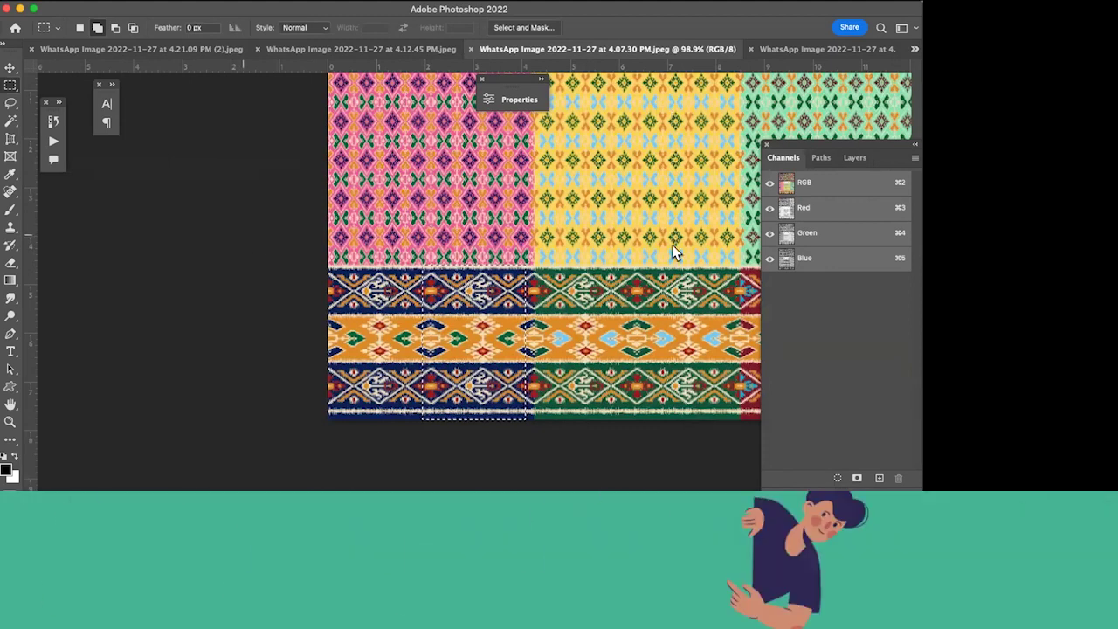
{"action": "key", "text": "ctrl+o"}
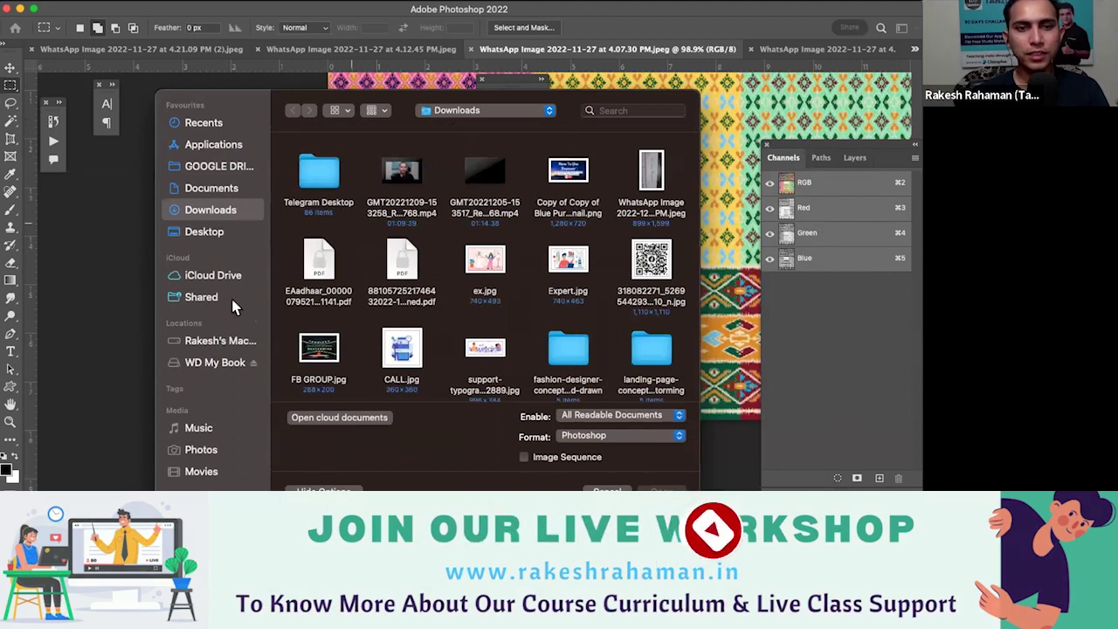
Step: Browse to the WD My Book drive and into its COURSE ELIMENTS folder
{"action": "left_click", "coordinate": [213, 343]}
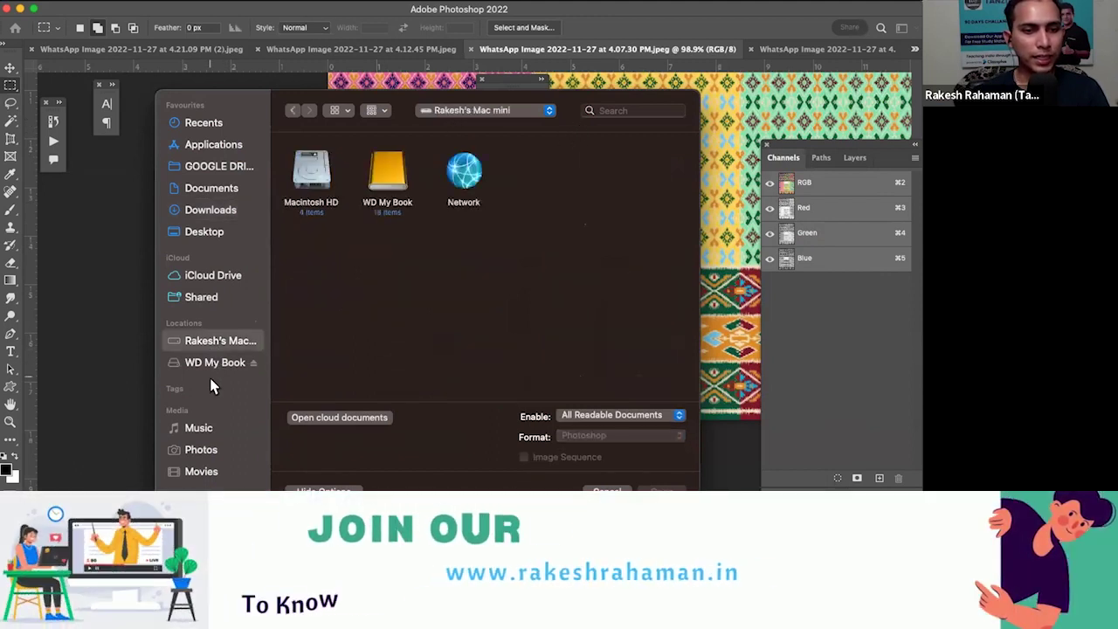
{"action": "left_click", "coordinate": [212, 363]}
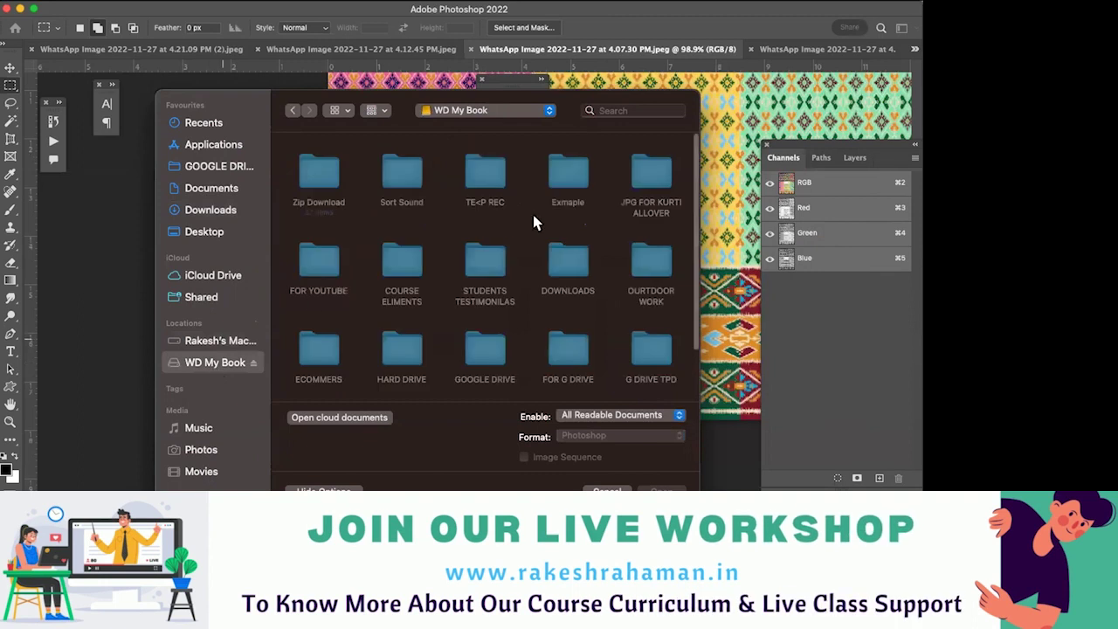
{"action": "double_click", "coordinate": [409, 262]}
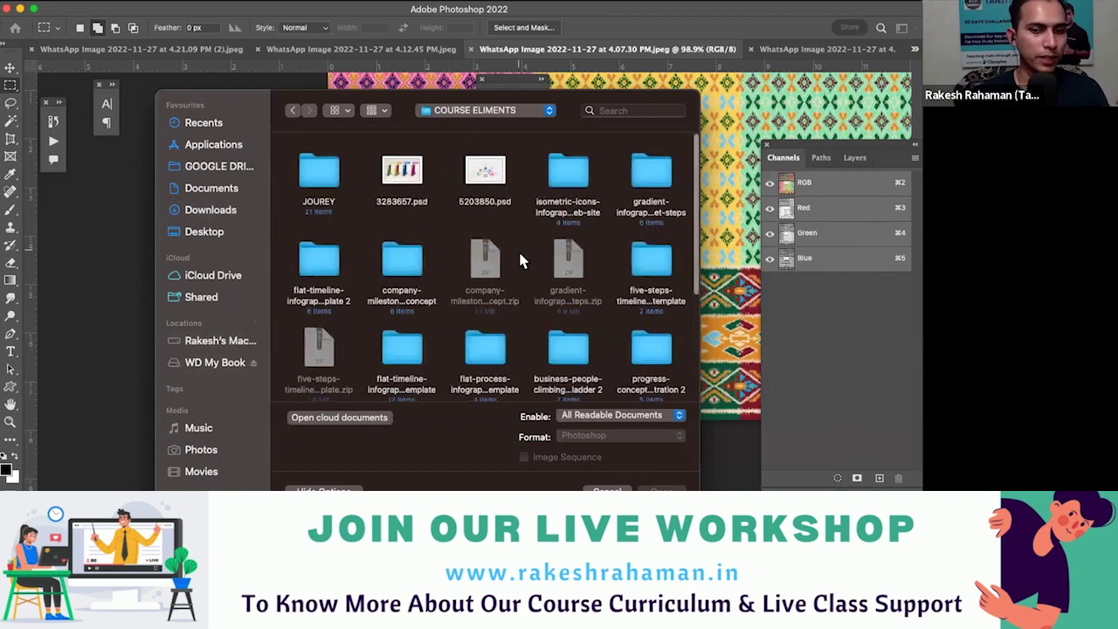
{"action": "scroll", "coordinate": [520, 259], "scroll_direction": "down", "scroll_amount": 1}
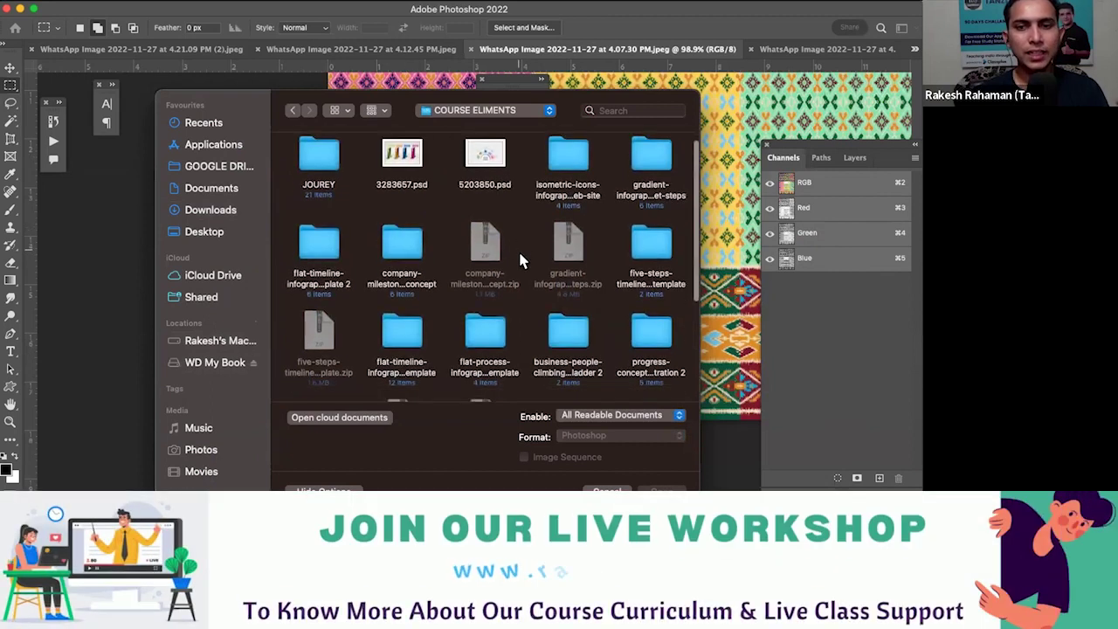
{"action": "scroll", "coordinate": [490, 297], "scroll_direction": "down", "scroll_amount": 3}
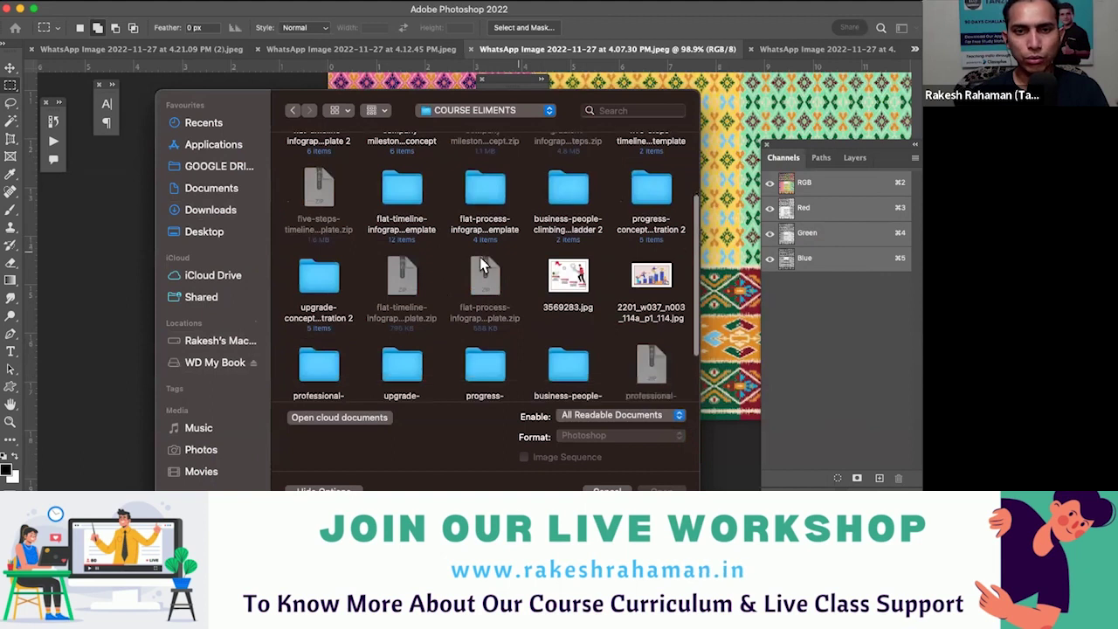
{"action": "scroll", "coordinate": [440, 283], "scroll_direction": "down", "scroll_amount": 3}
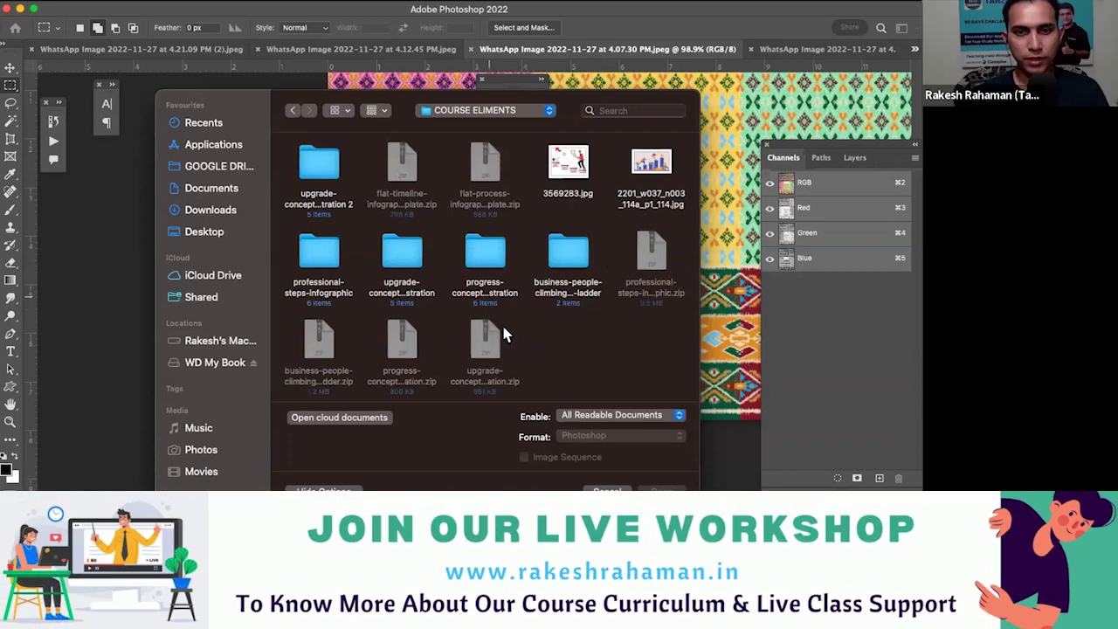
Step: Navigate into Skirt and Daman Designing and its JPEG folder of prints
{"action": "key", "text": "super+Up"}
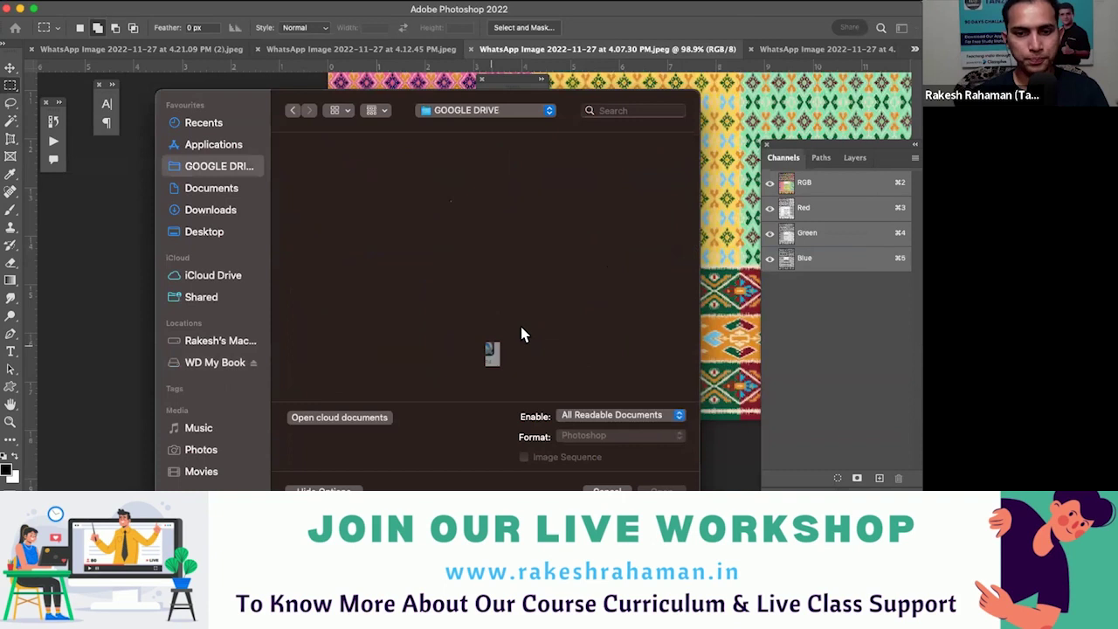
{"action": "key", "text": "super+bracketleft"}
{"action": "key", "text": "super+Down"}
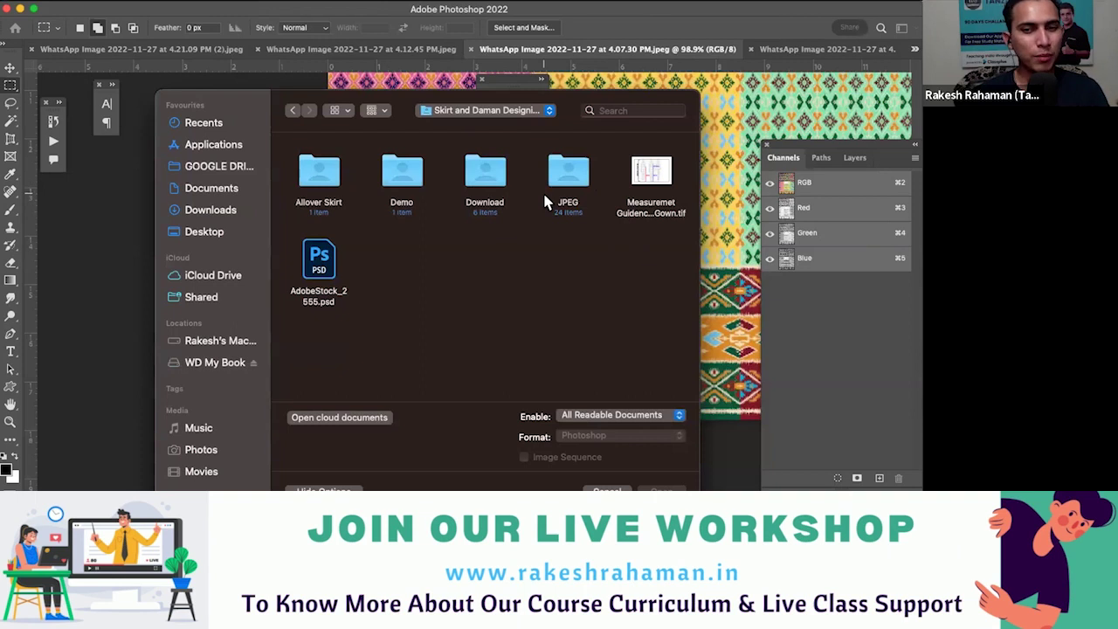
{"action": "double_click", "coordinate": [402, 171]}
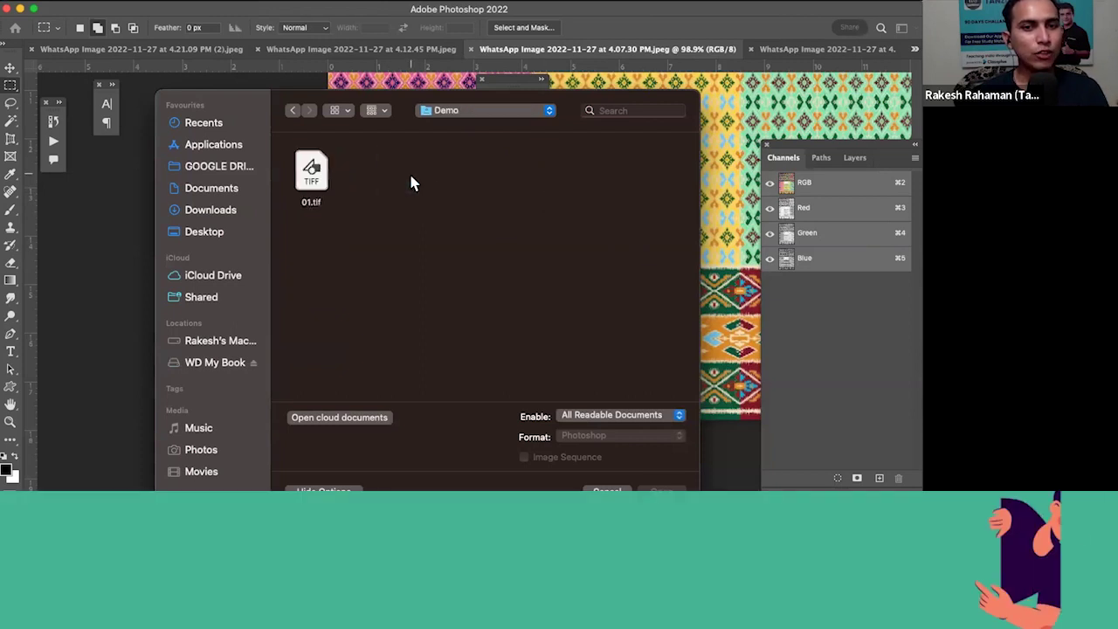
{"action": "left_click", "coordinate": [293, 110]}
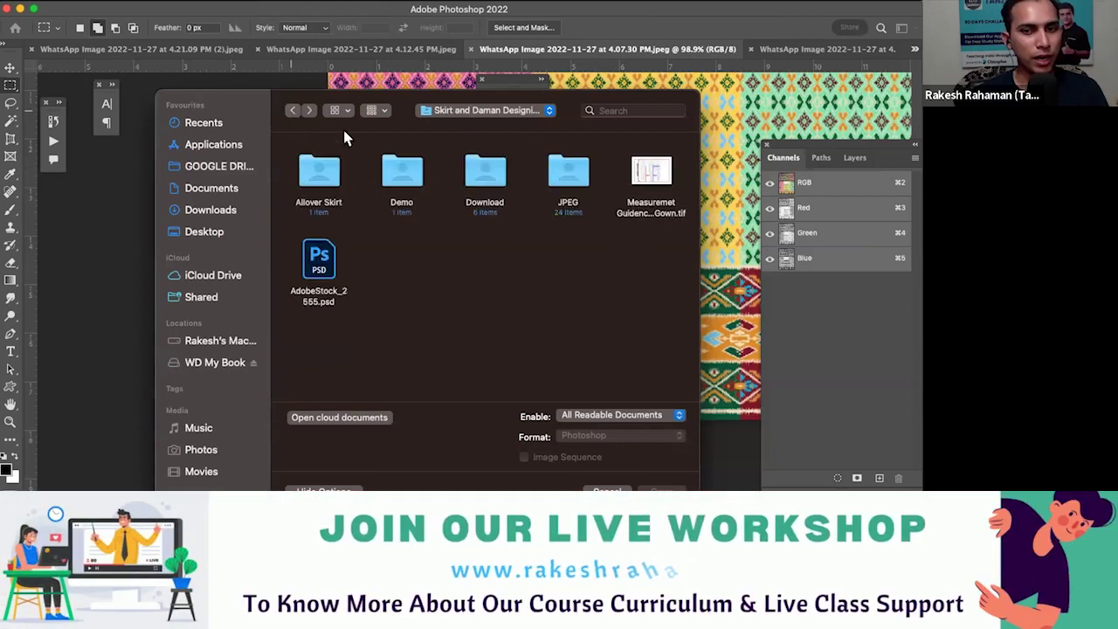
{"action": "double_click", "coordinate": [572, 170]}
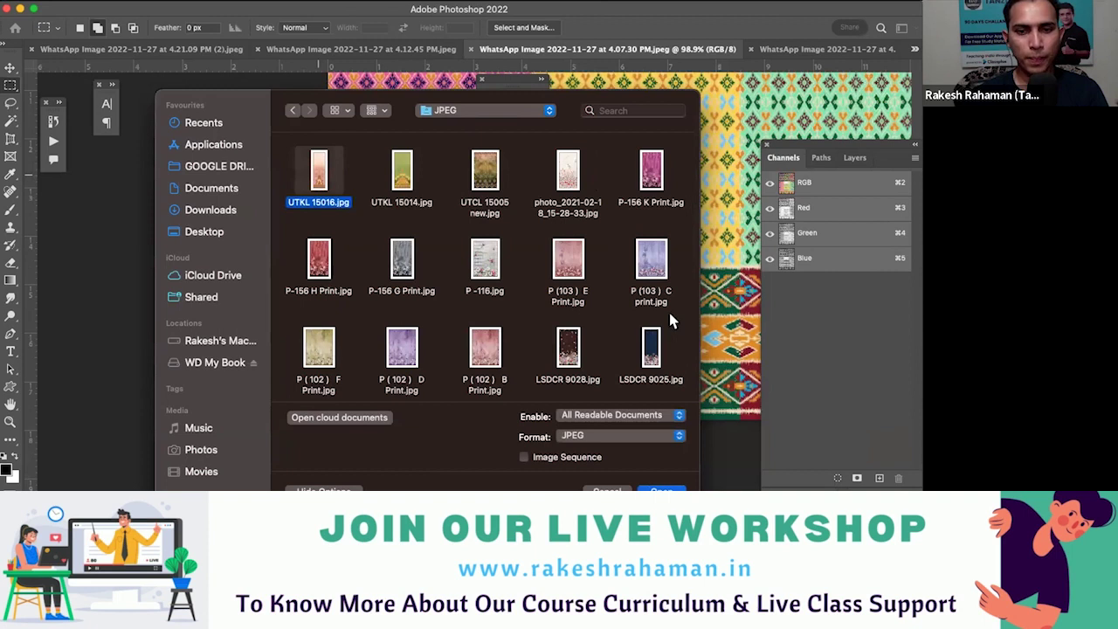
Step: Select five skirt print JPEGs, including UTKL 15016.jpg, and open them
{"action": "left_click", "coordinate": [402, 258], "text": "super"}
{"action": "left_click", "coordinate": [485, 257], "text": "super"}
{"action": "left_click", "coordinate": [568, 348], "text": "super"}
{"action": "left_click", "coordinate": [650, 258], "text": "super"}
{"action": "left_click", "coordinate": [319, 348], "text": "super"}
{"action": "scroll", "coordinate": [503, 344], "scroll_direction": "down", "scroll_amount": 2}
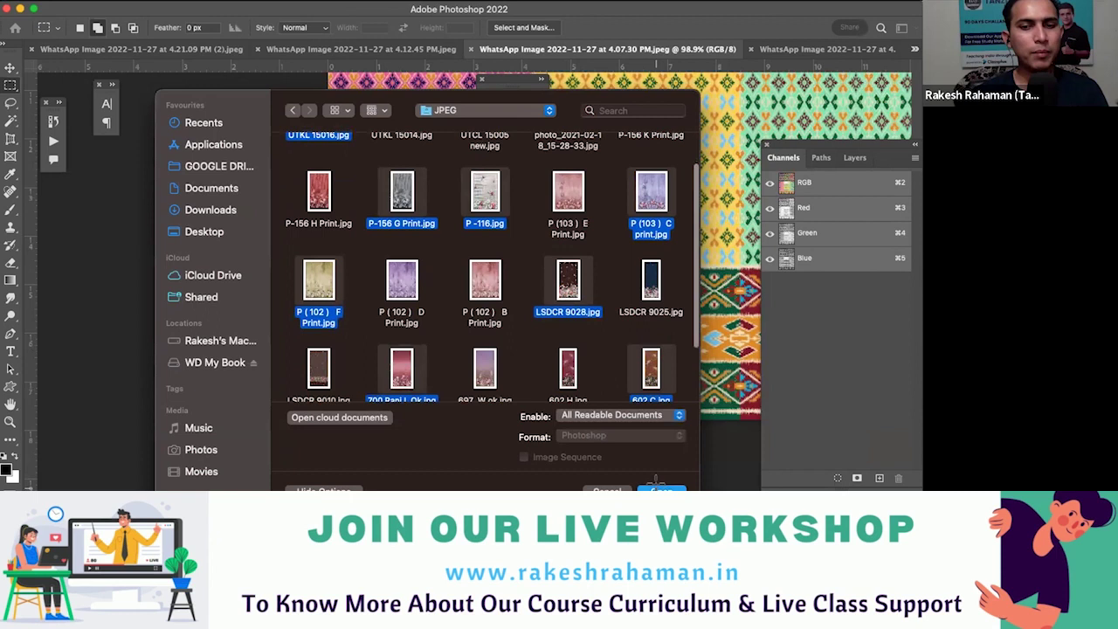
{"action": "left_click", "coordinate": [655, 483]}
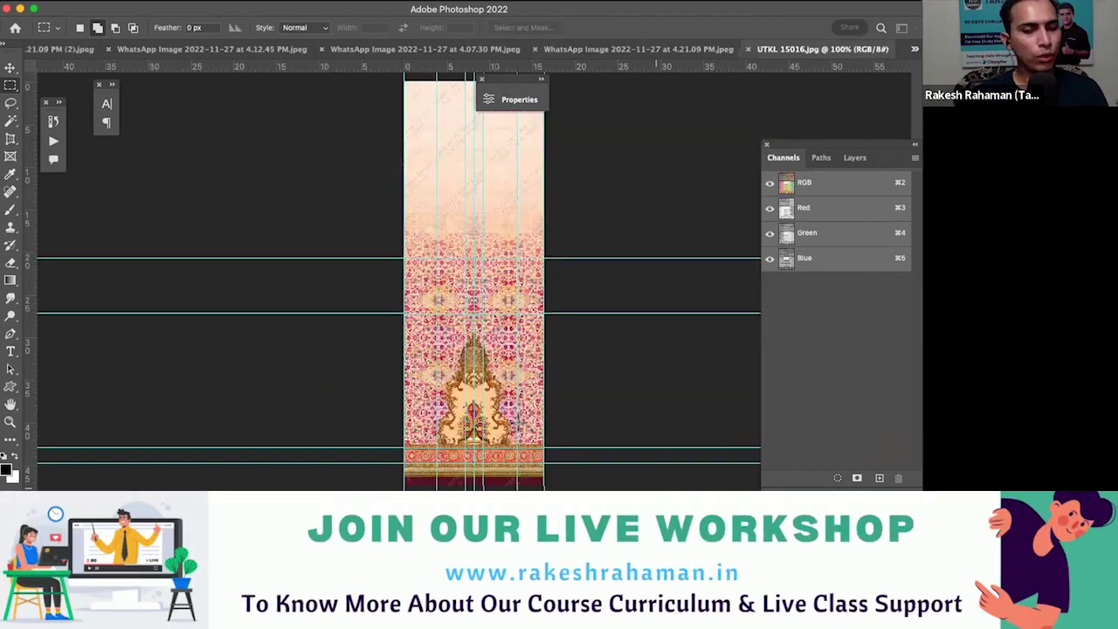
Step: Switch to the 602 C.jpg rust-brown floral skirt print
{"action": "key", "text": "v"}
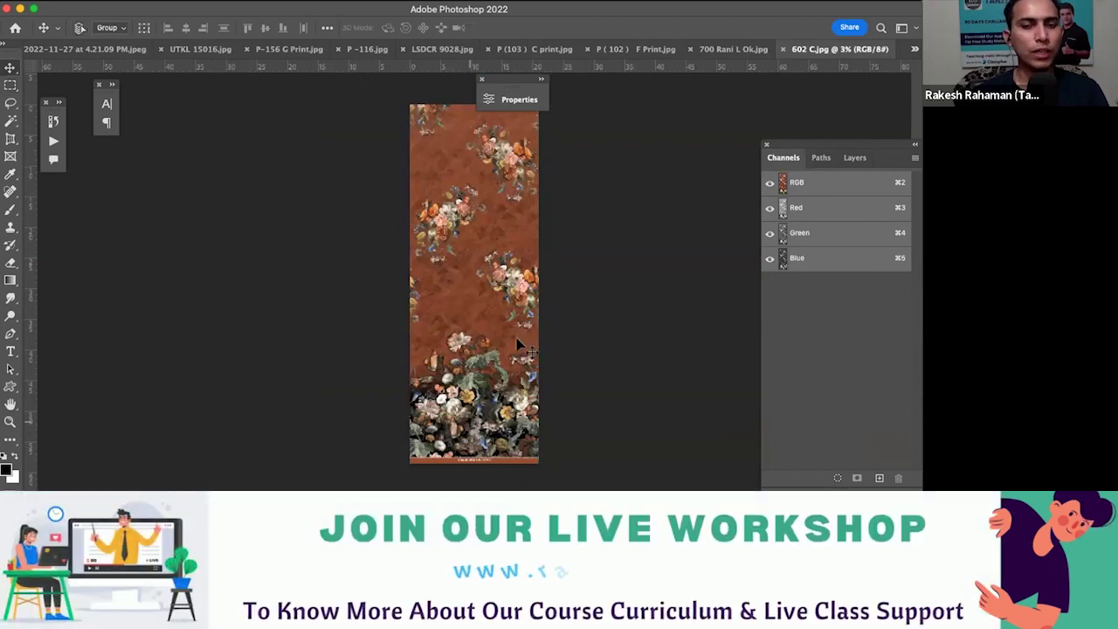
{"action": "scroll", "coordinate": [518, 343], "scroll_direction": "up", "scroll_amount": 3}
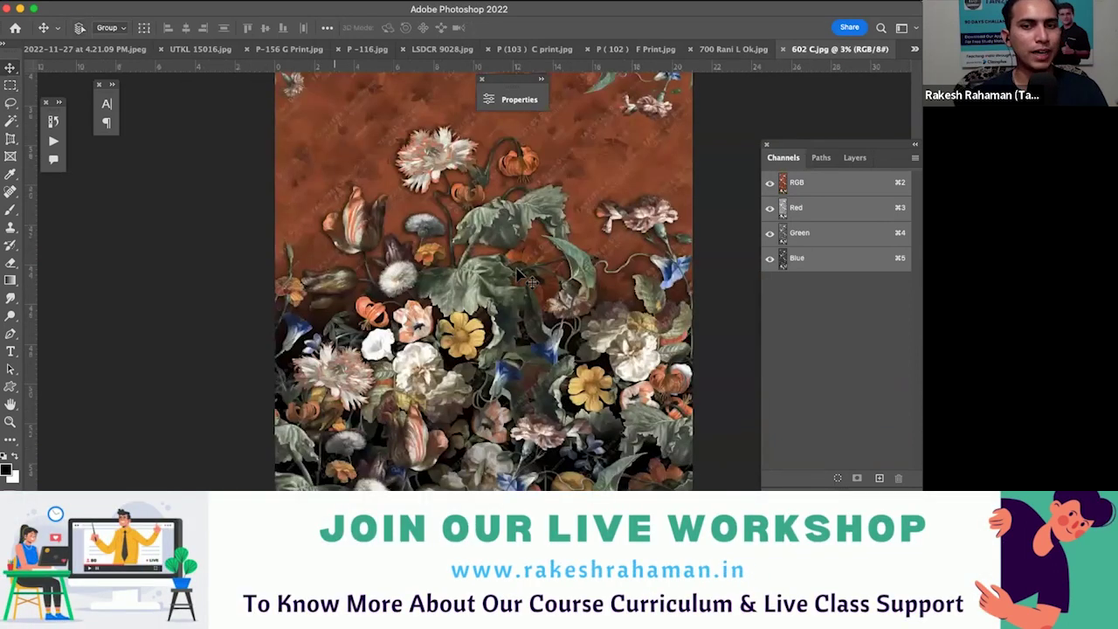
{"action": "scroll", "coordinate": [530, 282], "scroll_direction": "up", "scroll_amount": 1}
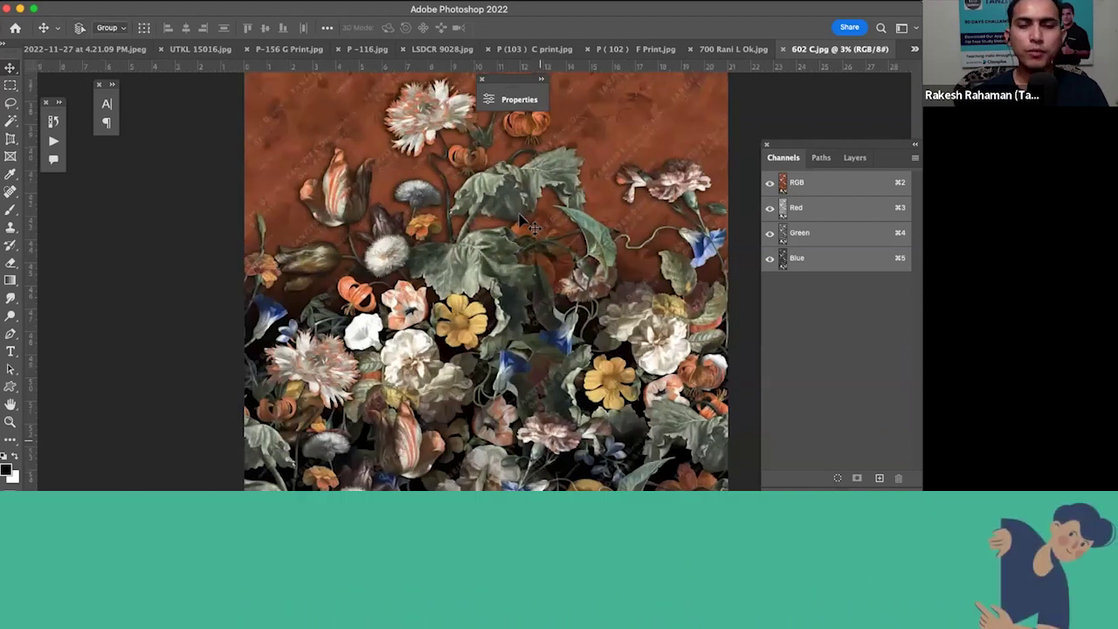
{"action": "scroll", "coordinate": [531, 227], "scroll_direction": "down", "scroll_amount": 2}
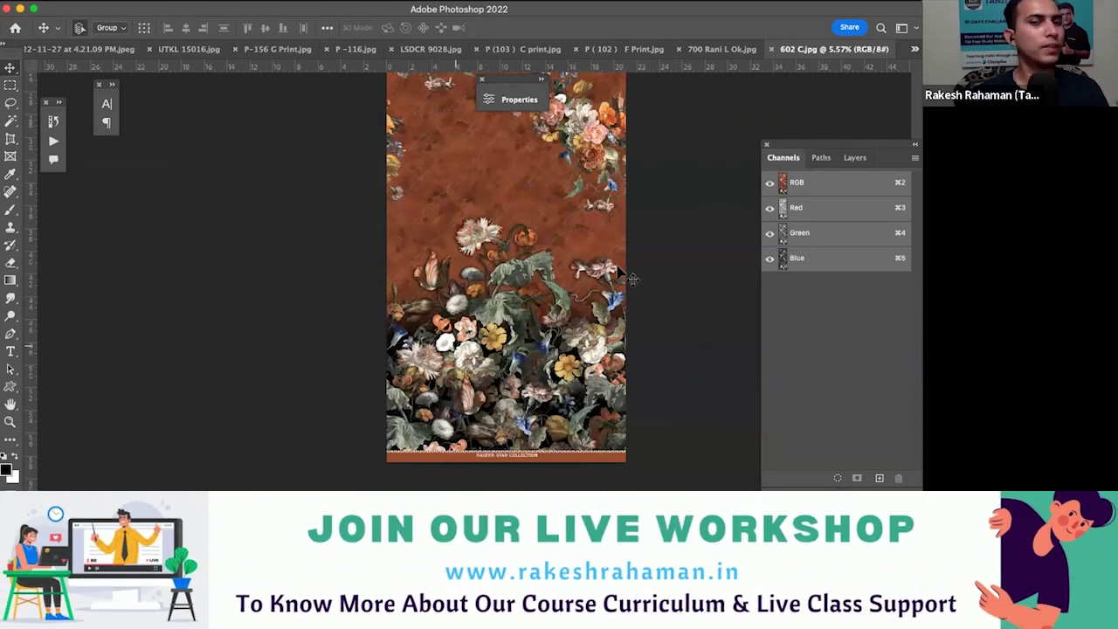
{"action": "scroll", "coordinate": [644, 235], "scroll_direction": "down", "scroll_amount": 2}
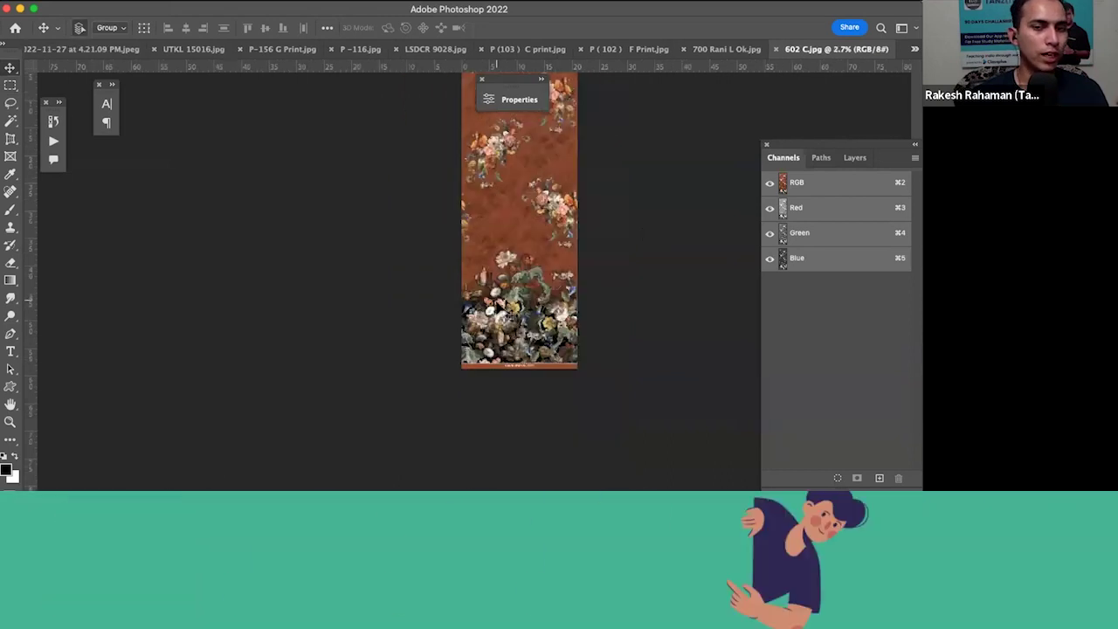
{"action": "scroll", "coordinate": [546, 298], "scroll_direction": "down", "scroll_amount": 1}
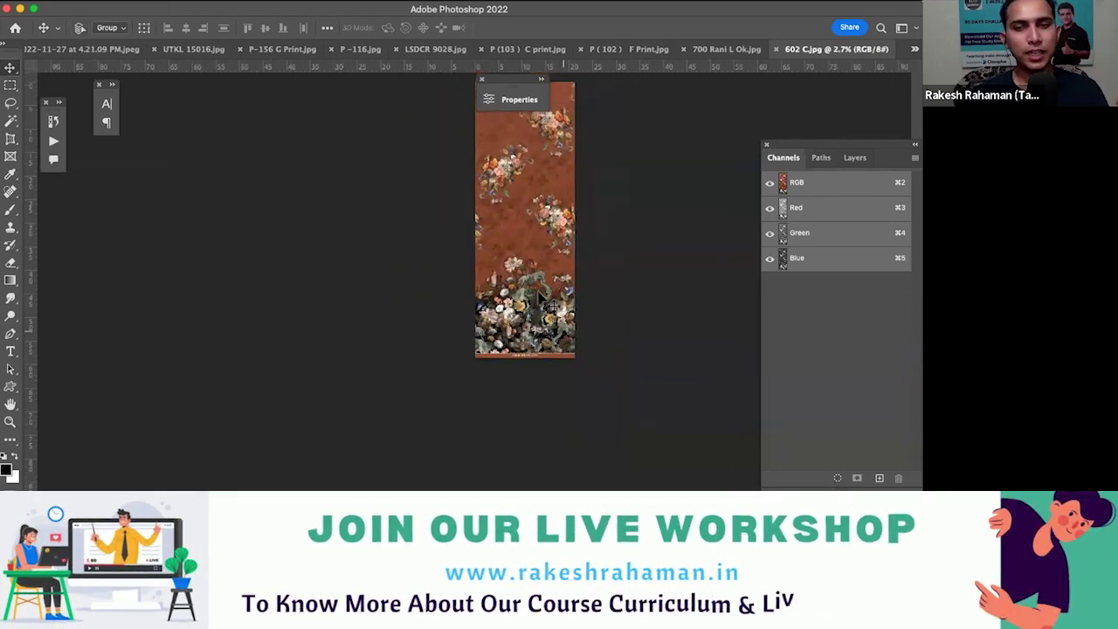
{"action": "scroll", "coordinate": [546, 297], "scroll_direction": "down", "scroll_amount": 1}
{"action": "key", "text": "super+alt+c"}
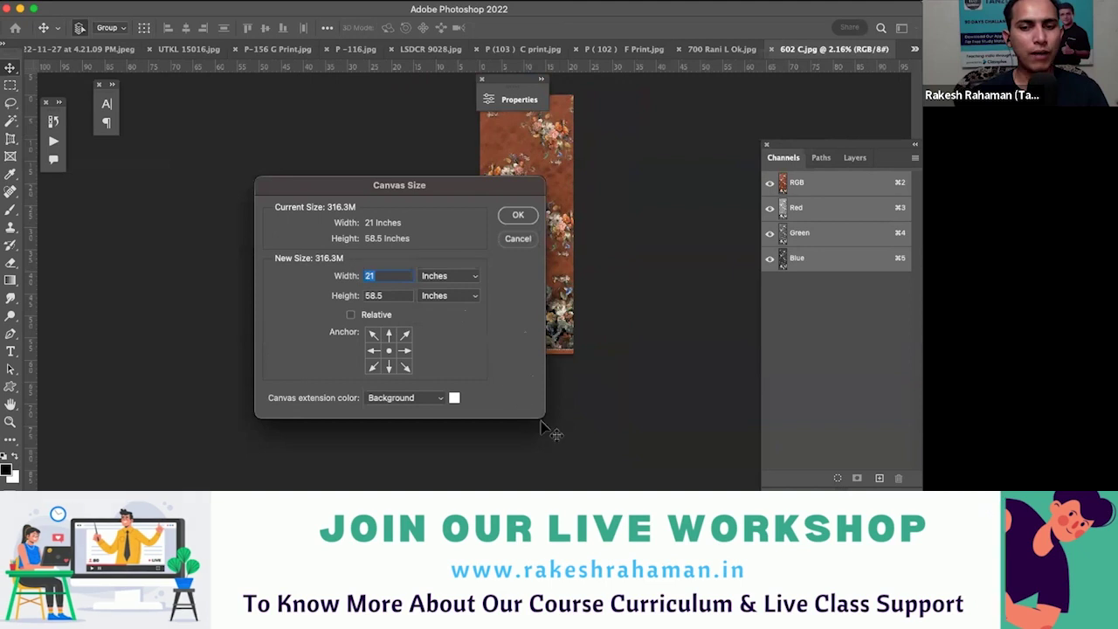
{"action": "left_click", "coordinate": [517, 238]}
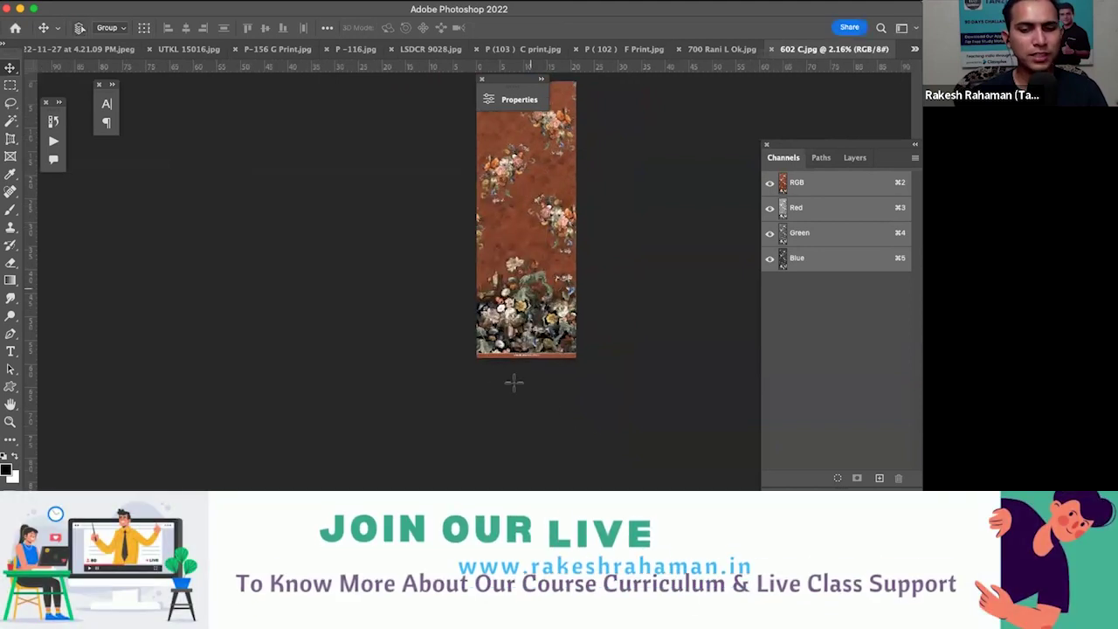
{"action": "key", "text": "ctrl+plus"}
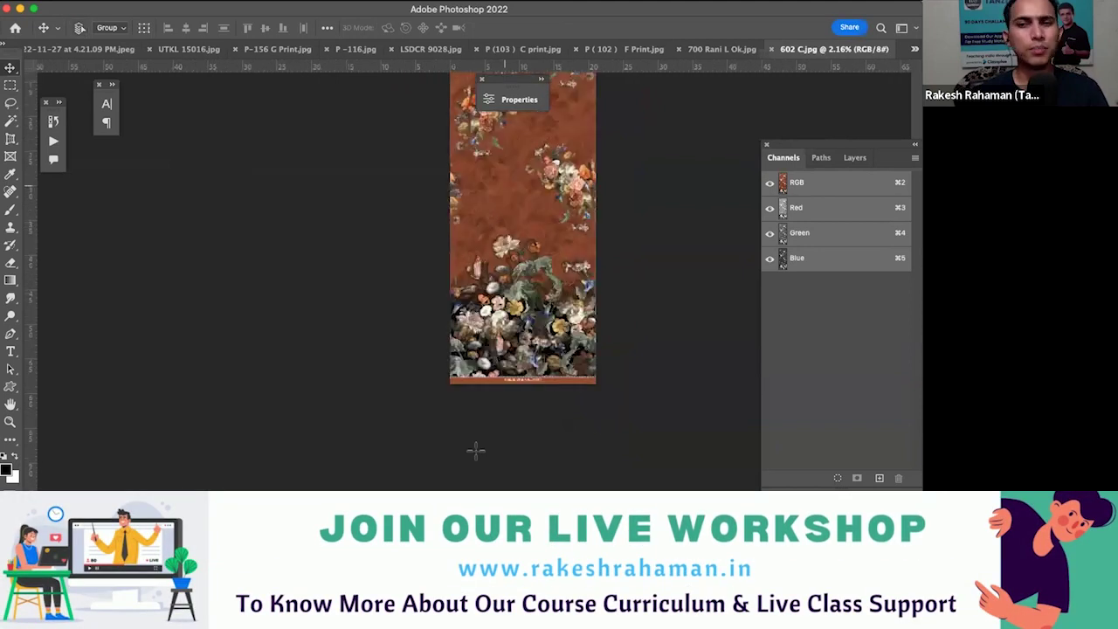
{"action": "key", "text": "ctrl+plus"}
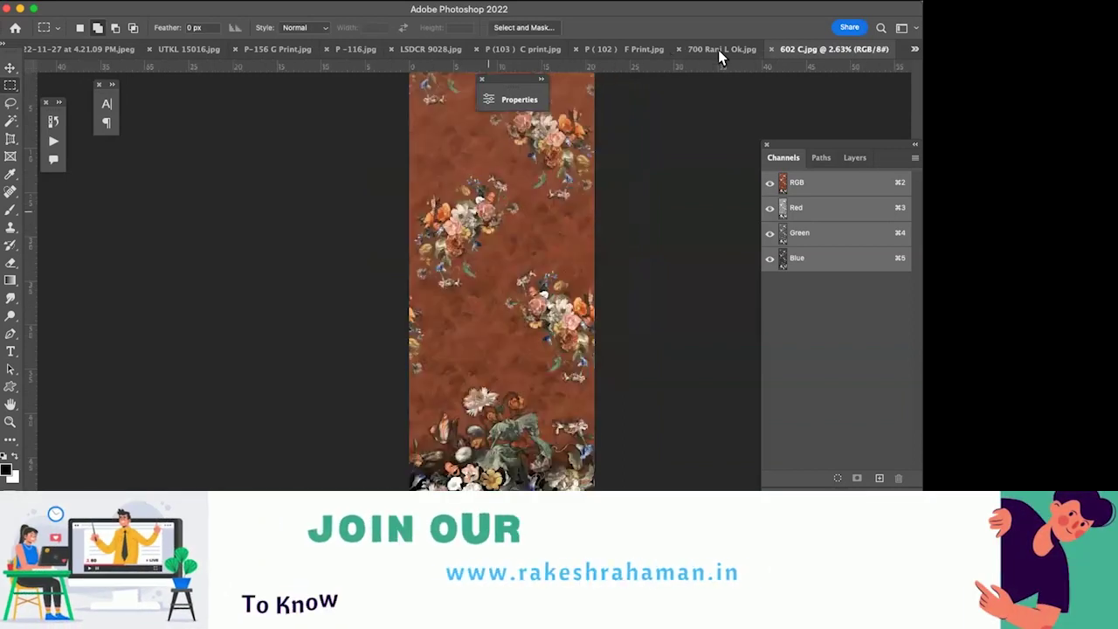
Step: Move through the P (103) C and LSDCR 9028 prints back to the 4.07.30 PM geometric print
{"action": "left_click", "coordinate": [620, 48]}
{"action": "left_click", "coordinate": [511, 51]}
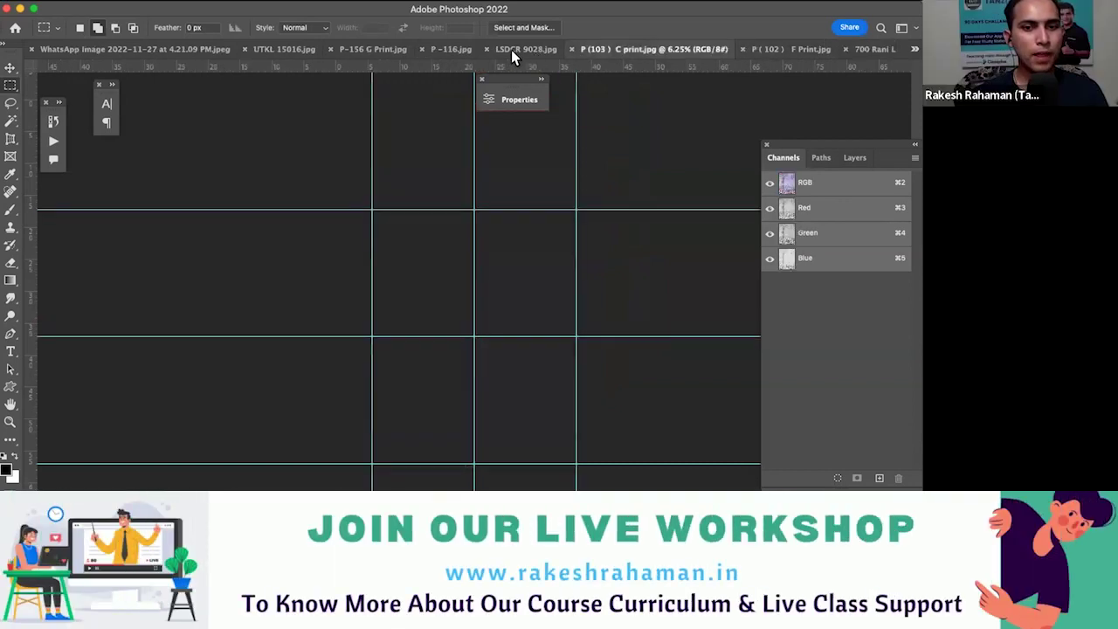
{"action": "left_click", "coordinate": [511, 50]}
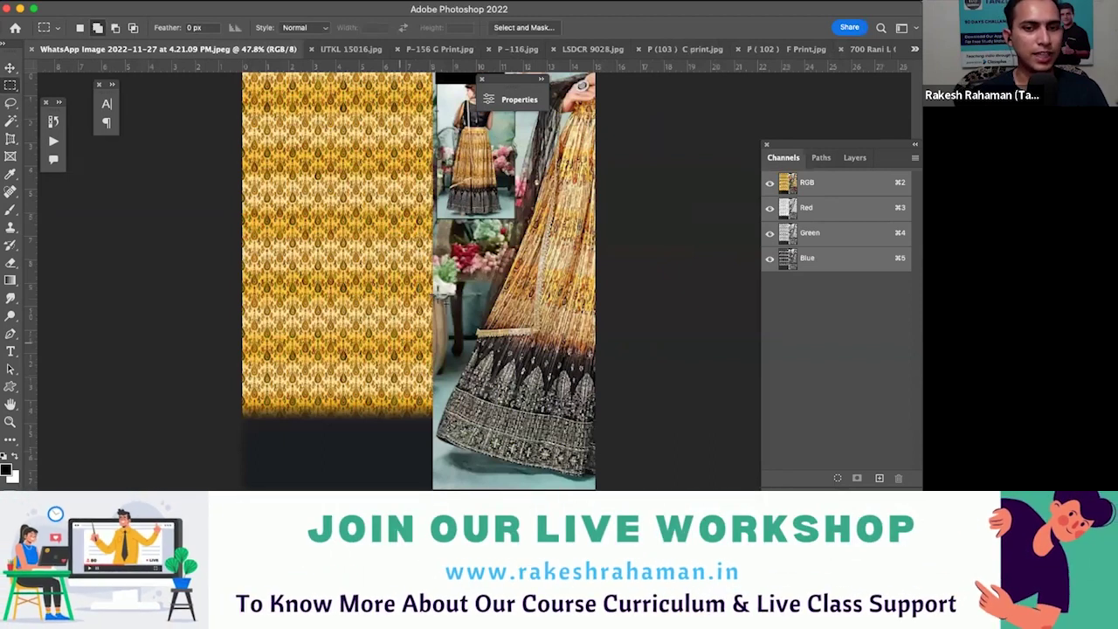
{"action": "left_click", "coordinate": [426, 287]}
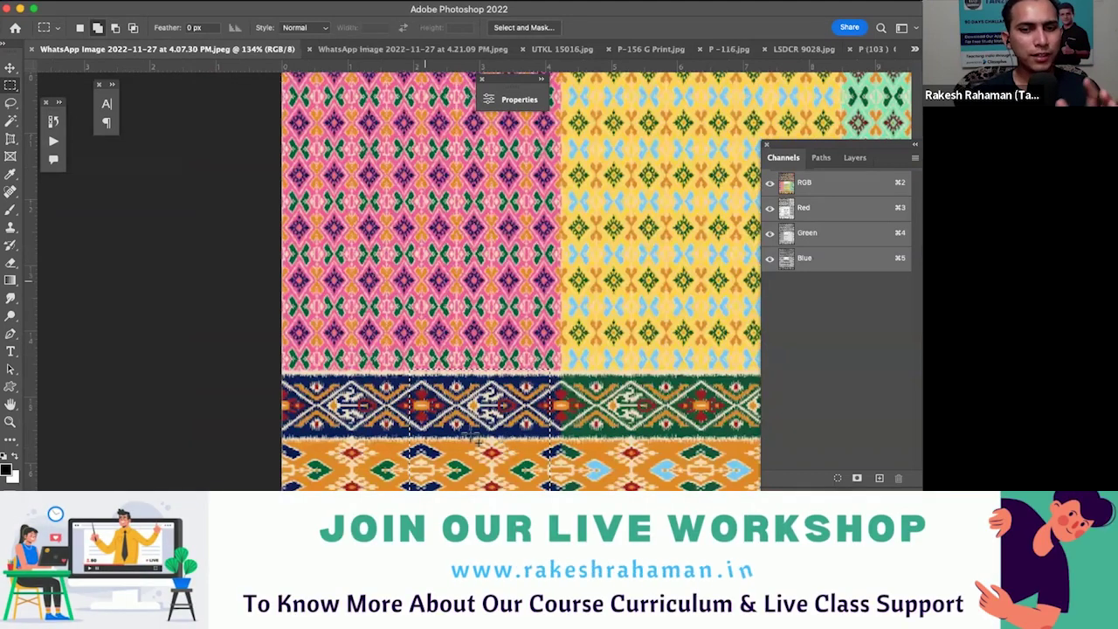
Step: Zoom out and pan across the pink patola geometric print
{"action": "scroll", "coordinate": [472, 433], "scroll_direction": "down", "scroll_amount": 1}
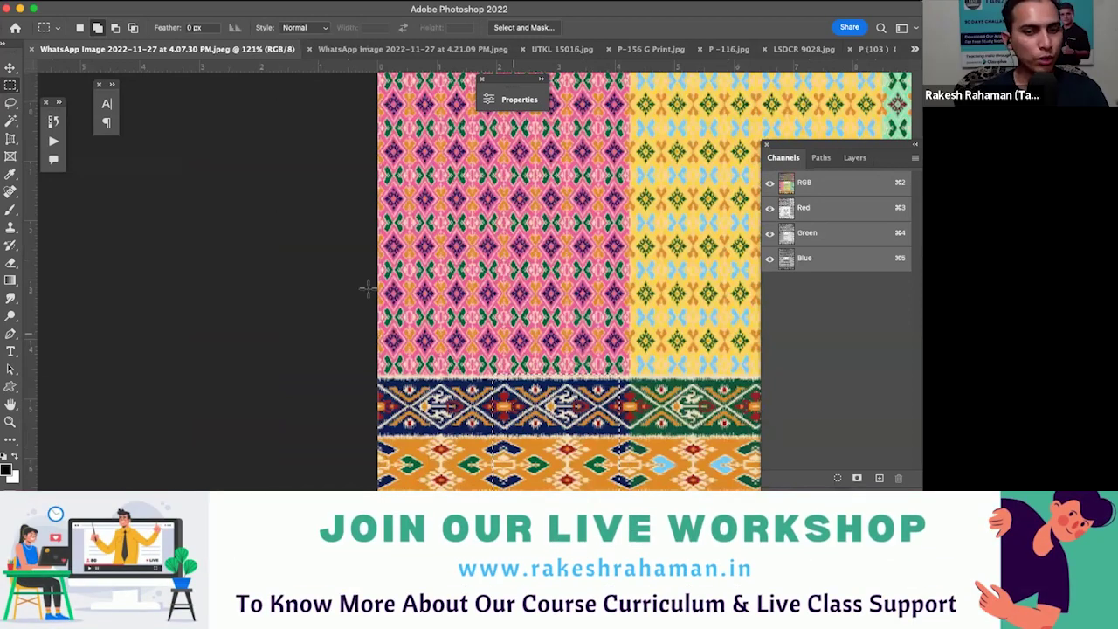
{"action": "scroll", "coordinate": [367, 289], "scroll_direction": "down", "scroll_amount": 3}
{"action": "scroll", "coordinate": [367, 288], "scroll_direction": "right", "scroll_amount": 3}
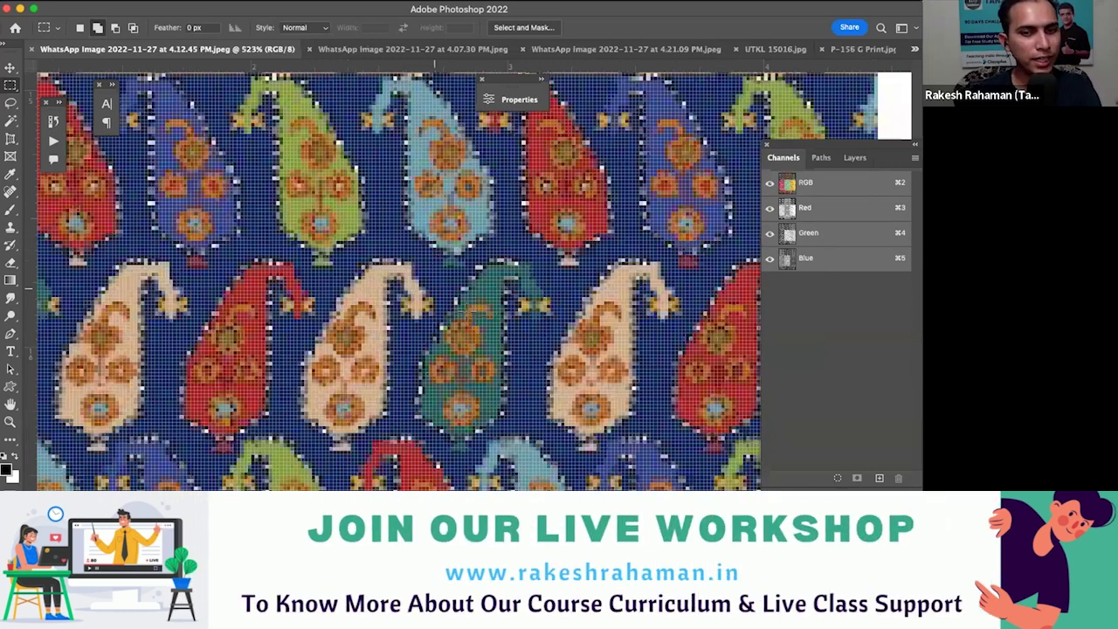
Step: Zoom out on the paisley file to review all its colour panels
{"action": "key", "text": "ctrl+0"}
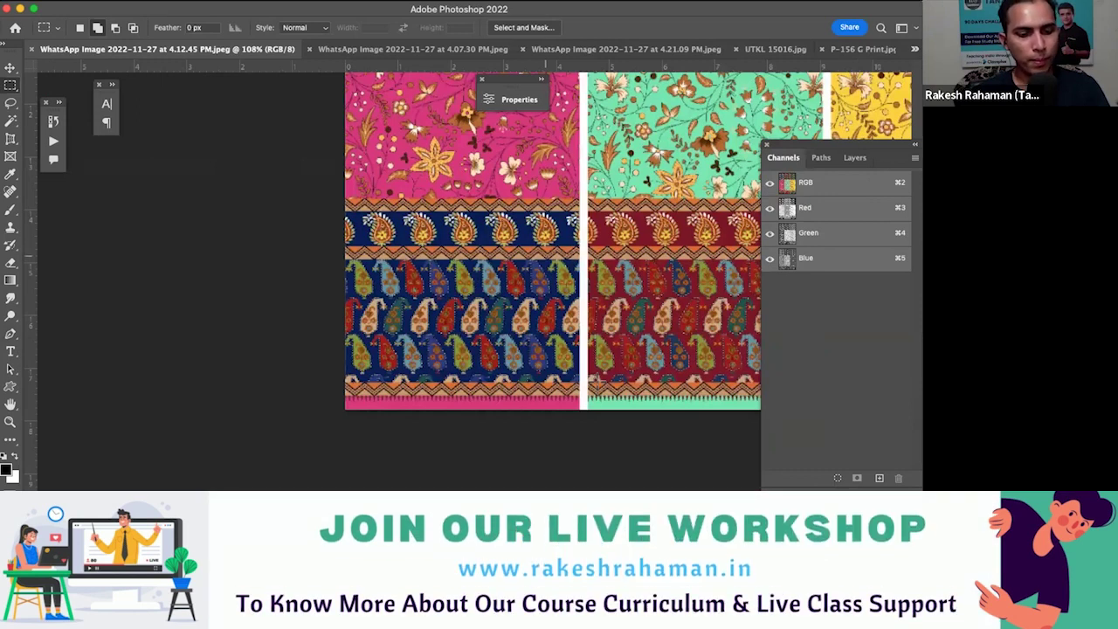
{"action": "key", "text": "super+minus"}
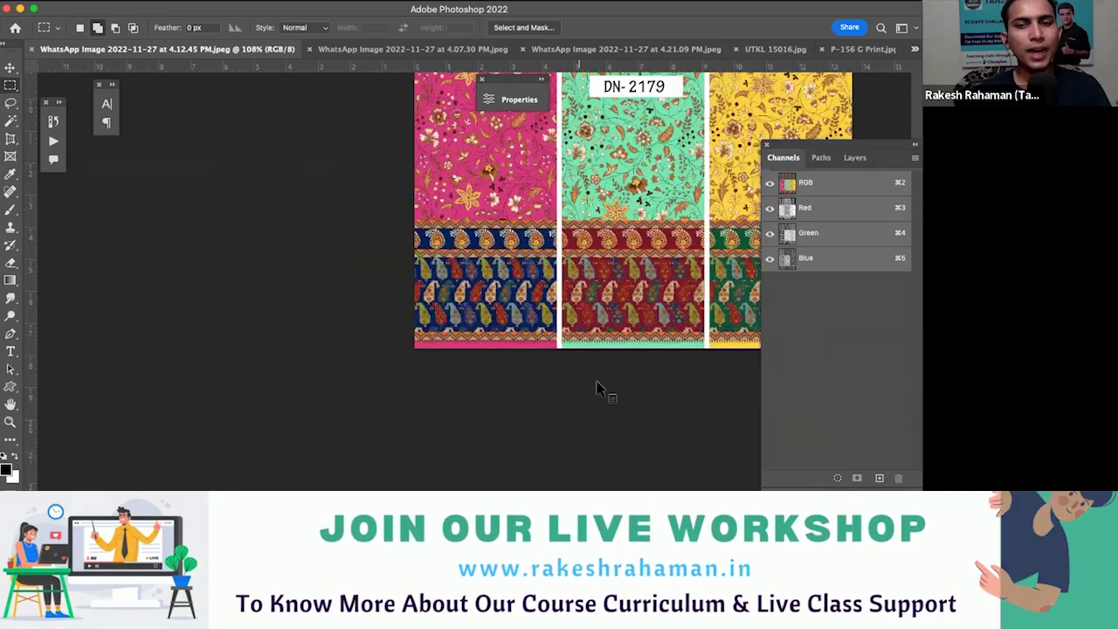
{"action": "key", "text": "super+z"}
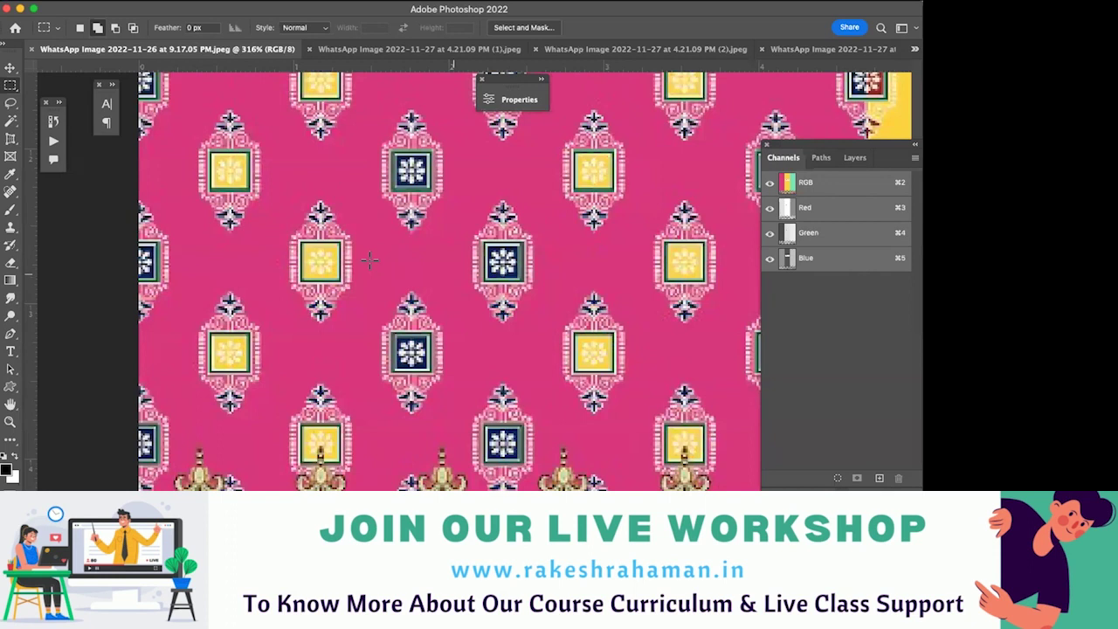
{"action": "scroll", "coordinate": [369, 259], "scroll_direction": "down", "scroll_amount": 1}
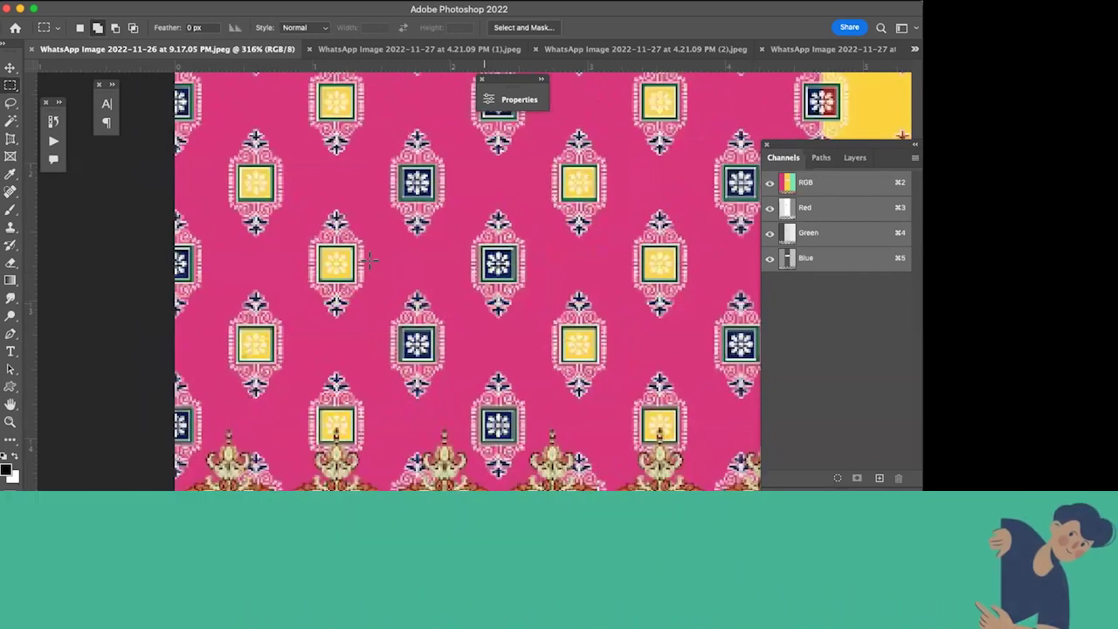
{"action": "scroll", "coordinate": [481, 289], "scroll_direction": "down", "scroll_amount": 5}
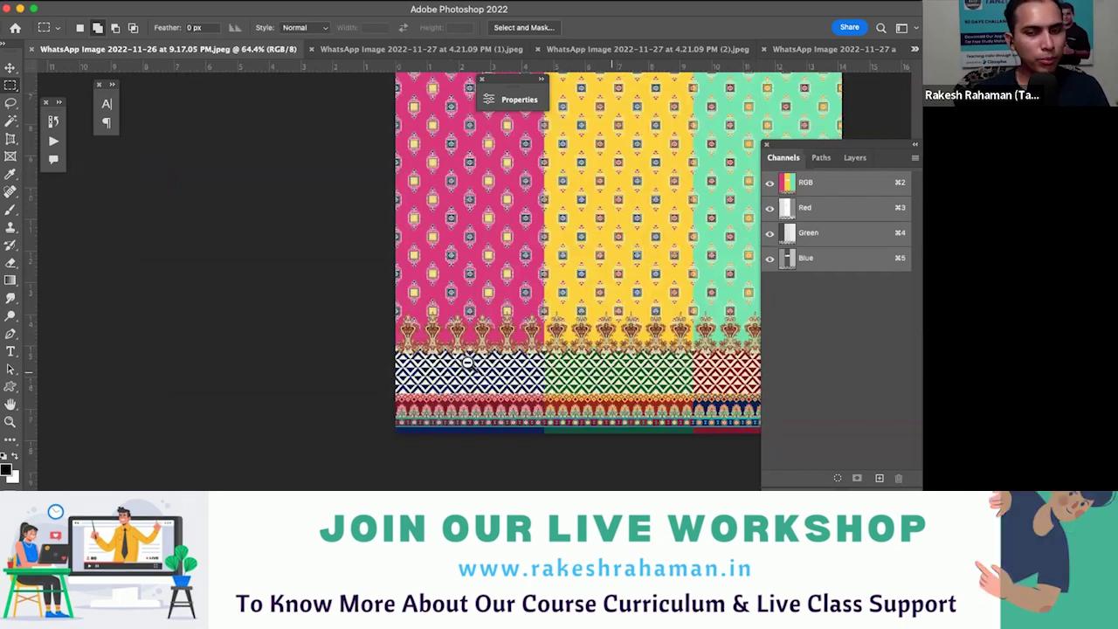
{"action": "scroll", "coordinate": [463, 363], "scroll_direction": "up", "scroll_amount": 1}
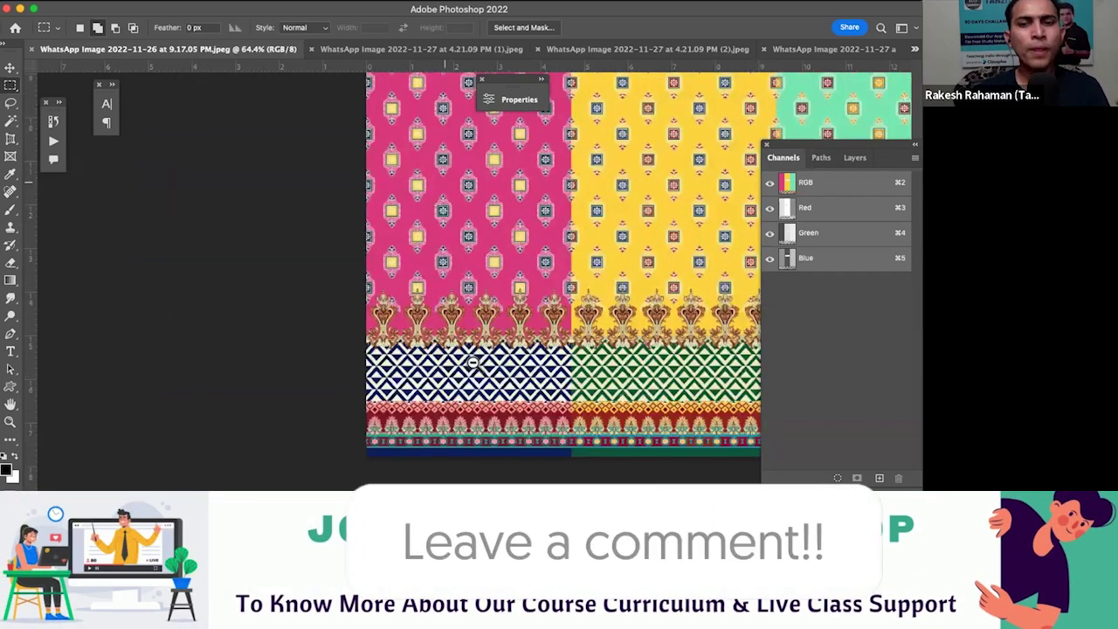
{"action": "scroll", "coordinate": [473, 362], "scroll_direction": "up", "scroll_amount": 2}
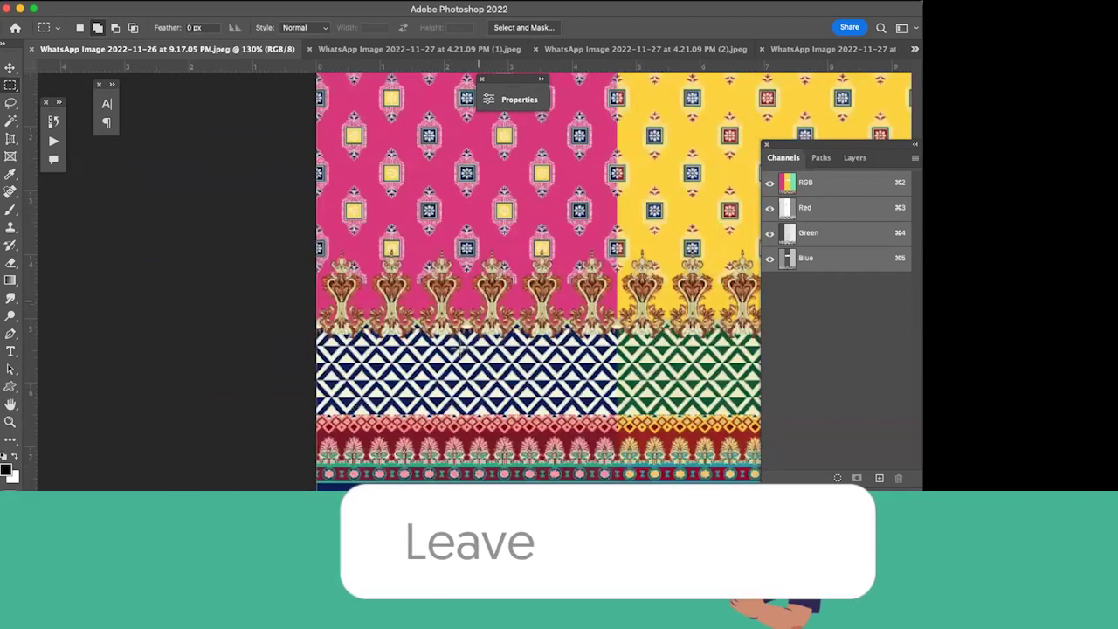
{"action": "scroll", "coordinate": [460, 350], "scroll_direction": "down", "scroll_amount": 1}
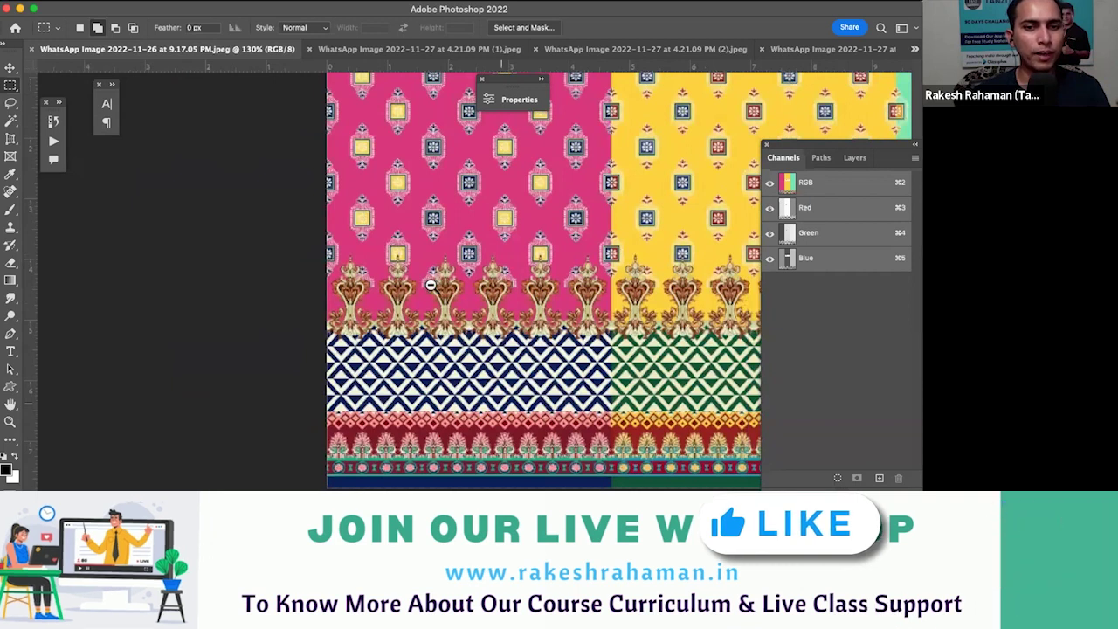
{"action": "left_click", "coordinate": [391, 242], "text": "alt"}
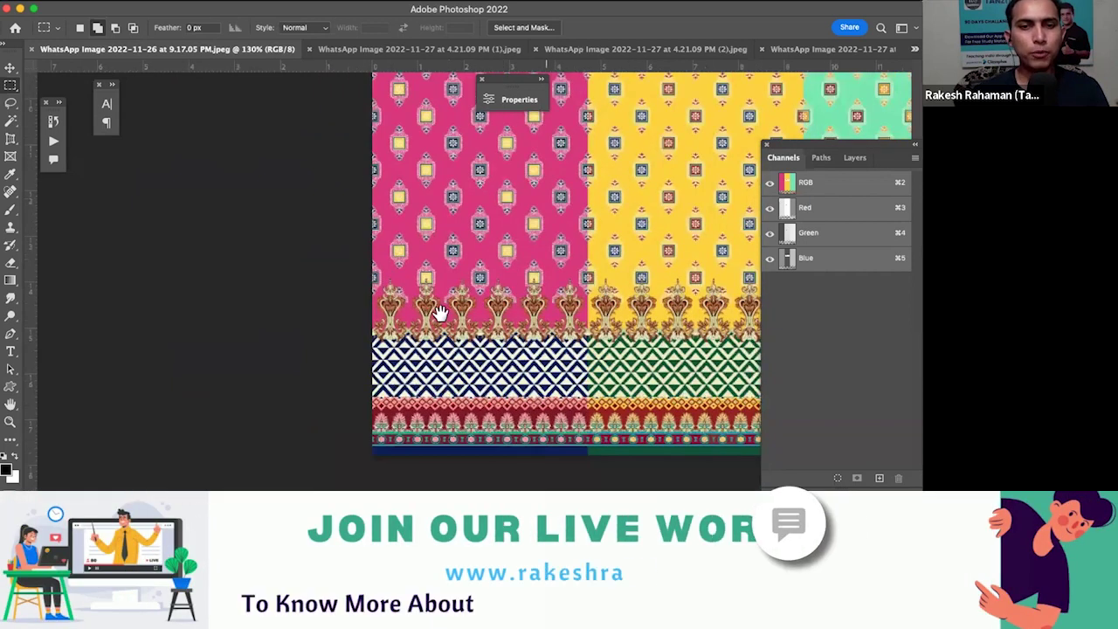
{"action": "scroll", "coordinate": [631, 422], "scroll_direction": "down", "scroll_amount": 4}
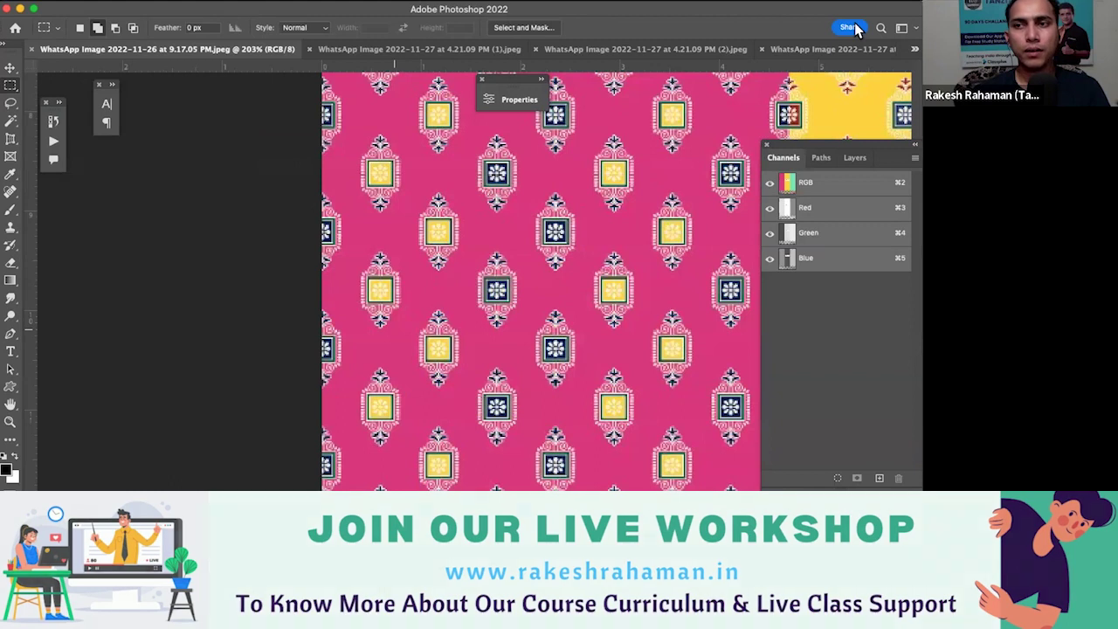
Step: Search Google for 'gematrical pattern' in a new browser tab
{"action": "key", "text": "ctrl+t"}
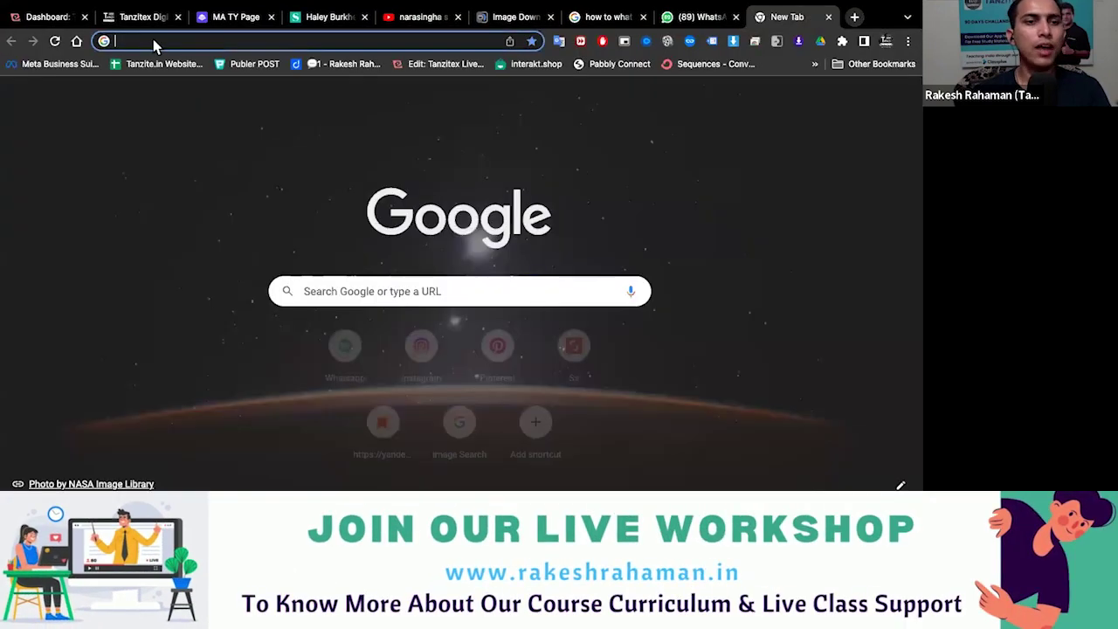
{"action": "left_click", "coordinate": [154, 41]}
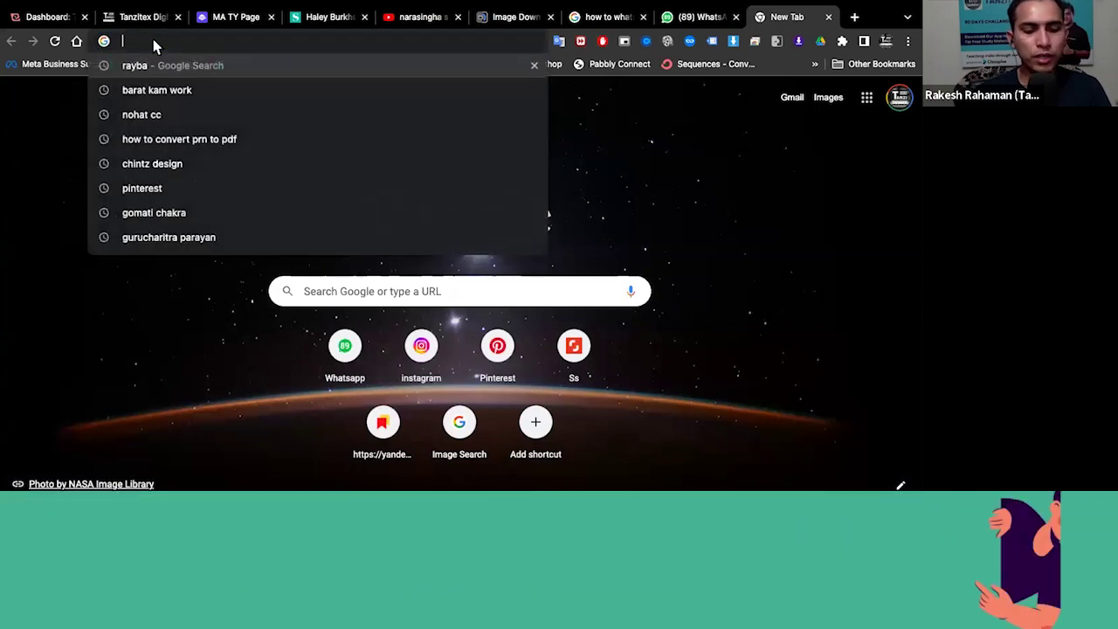
{"action": "type", "text": "ge"}
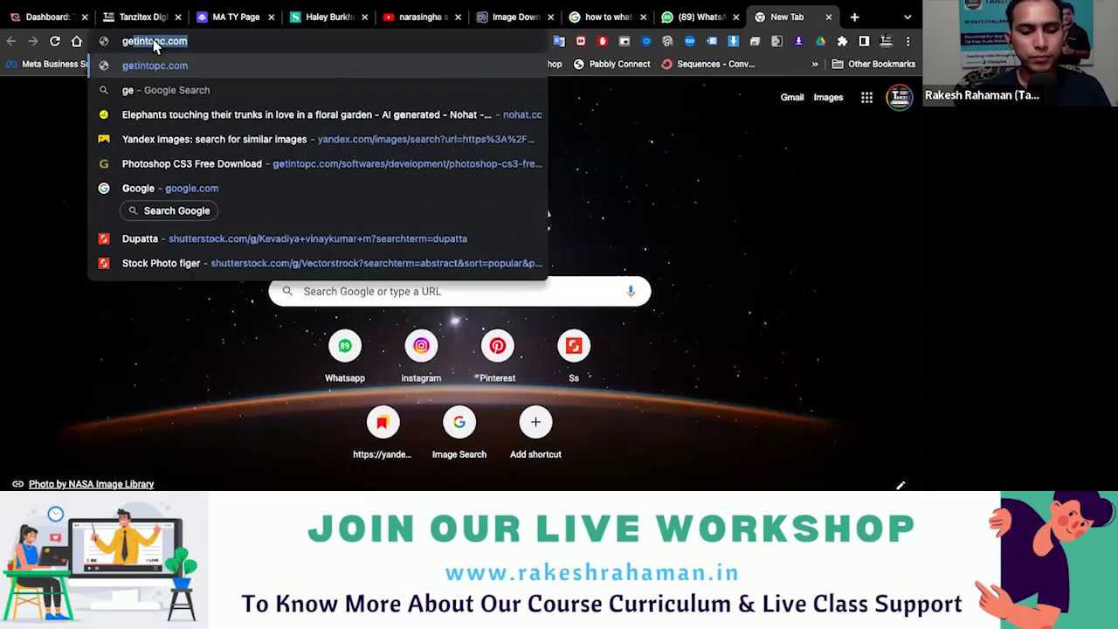
{"action": "type", "text": "m"}
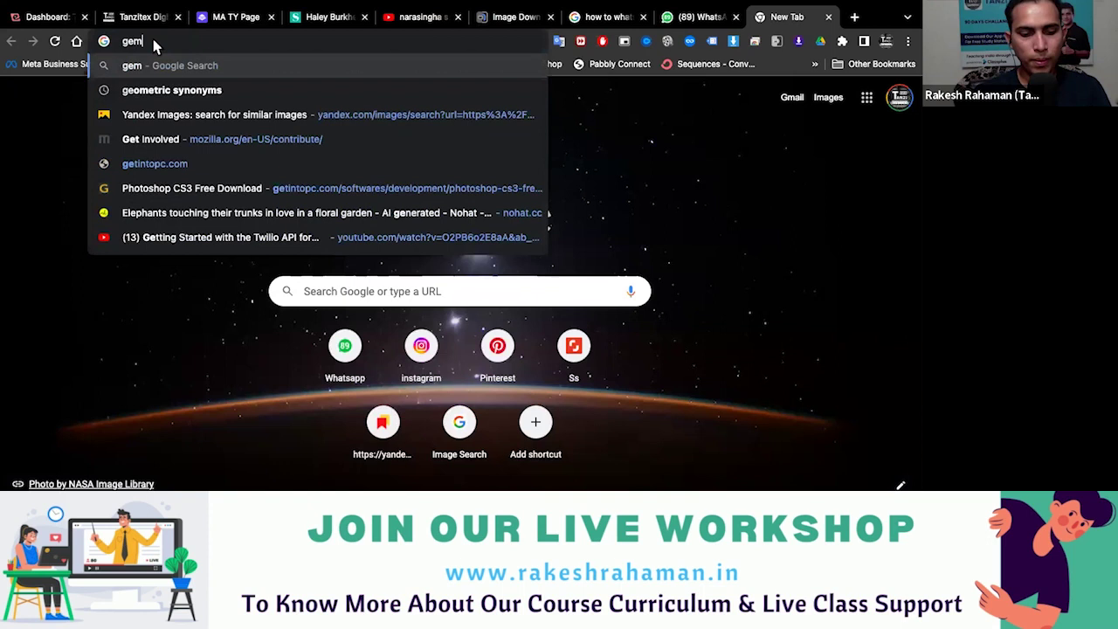
{"action": "type", "text": "atrical"}
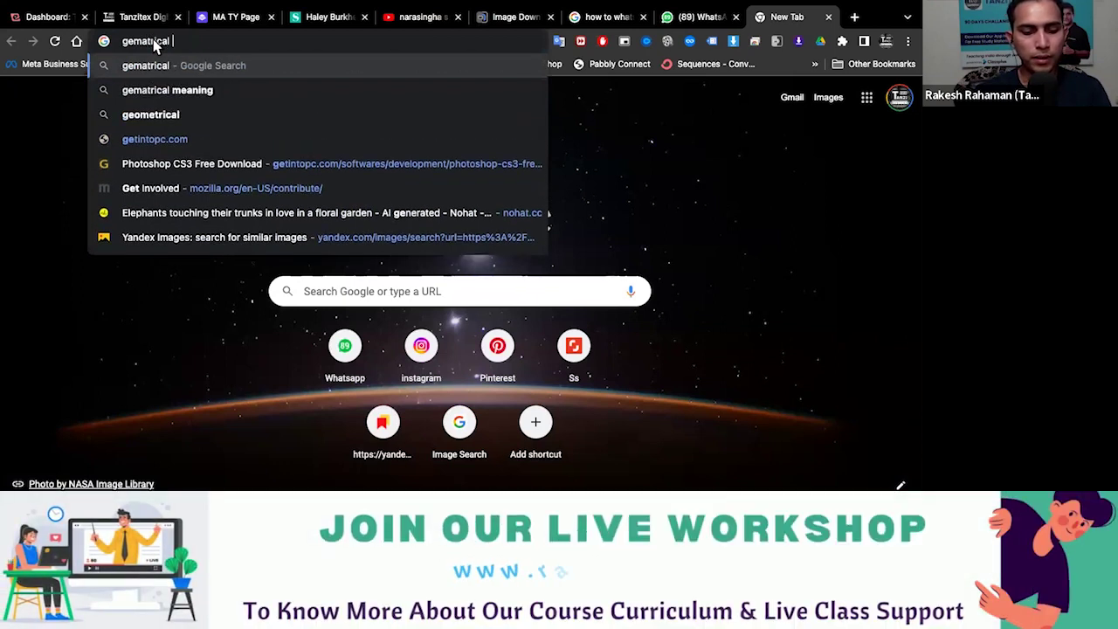
{"action": "type", "text": " pattern"}
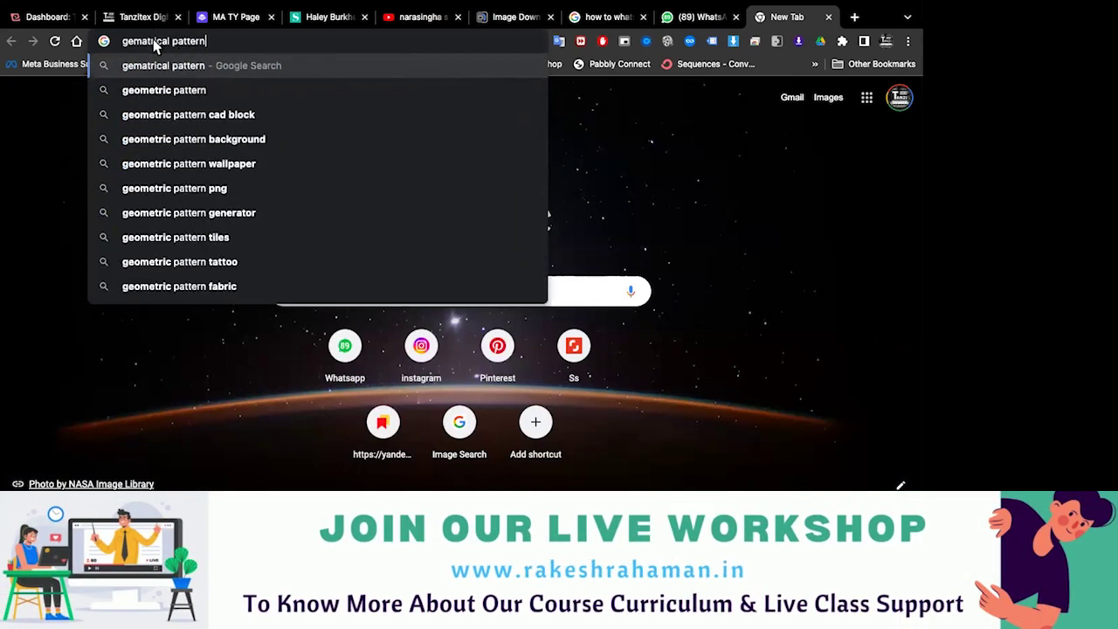
{"action": "key", "text": "Return"}
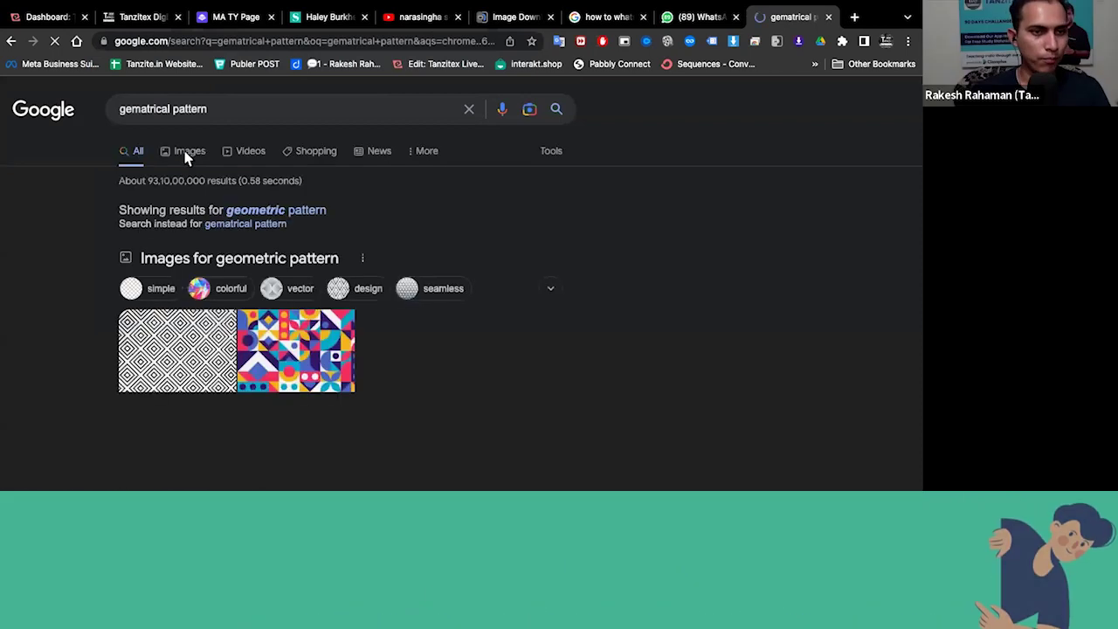
Step: Show the image results and open a Shutterstock brown-block pattern preview
{"action": "left_click", "coordinate": [387, 354]}
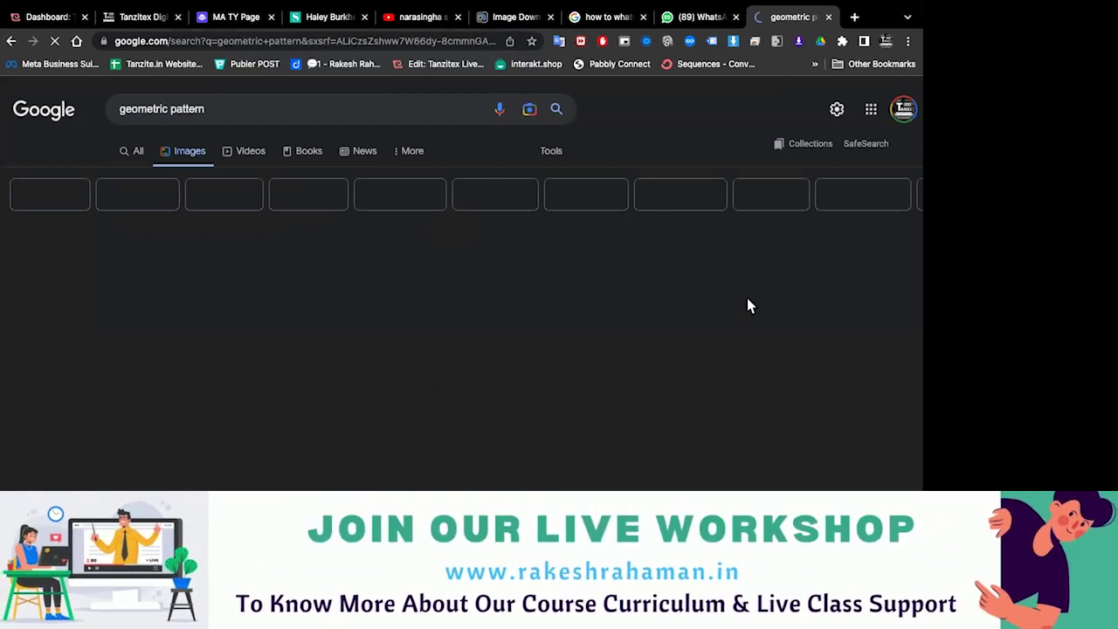
{"action": "scroll", "coordinate": [684, 247], "scroll_direction": "down", "scroll_amount": 2}
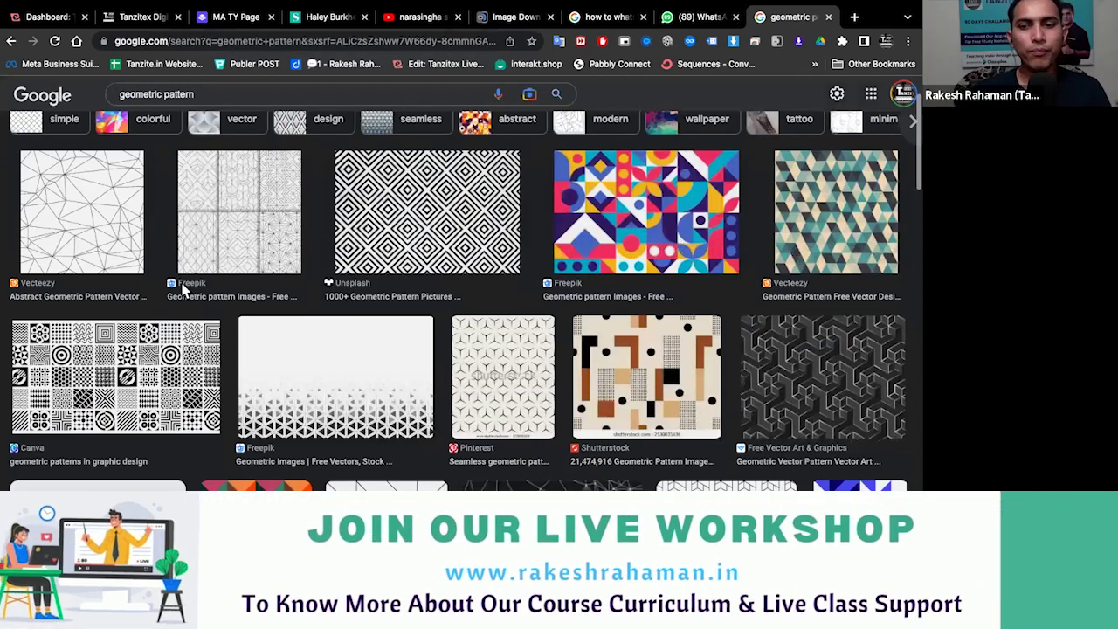
{"action": "left_click", "coordinate": [606, 424]}
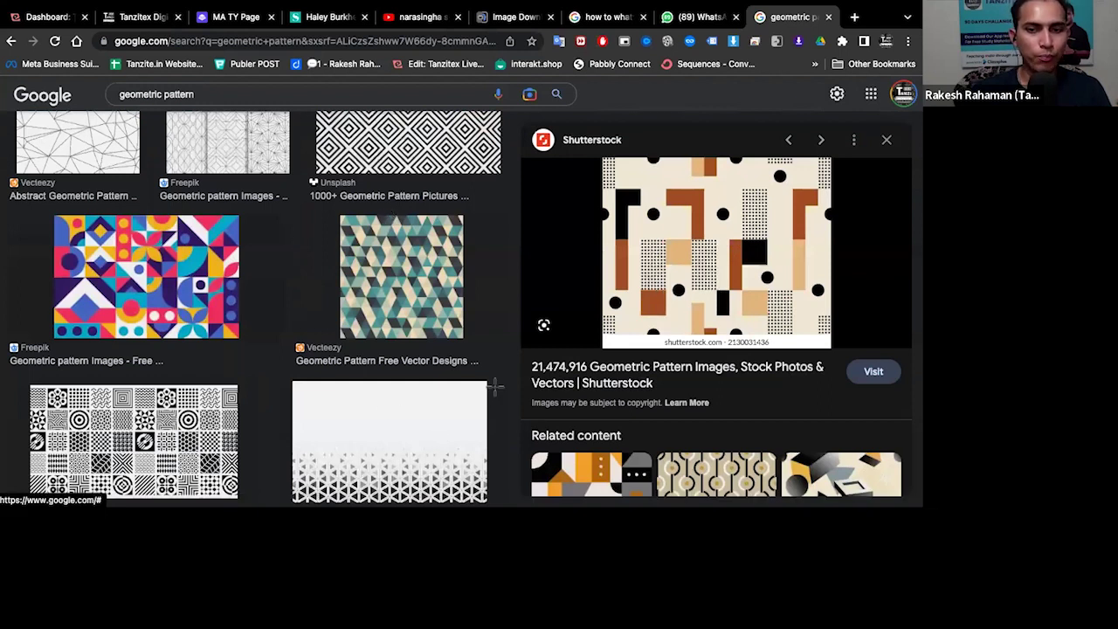
{"action": "scroll", "coordinate": [716, 306], "scroll_direction": "down", "scroll_amount": 5}
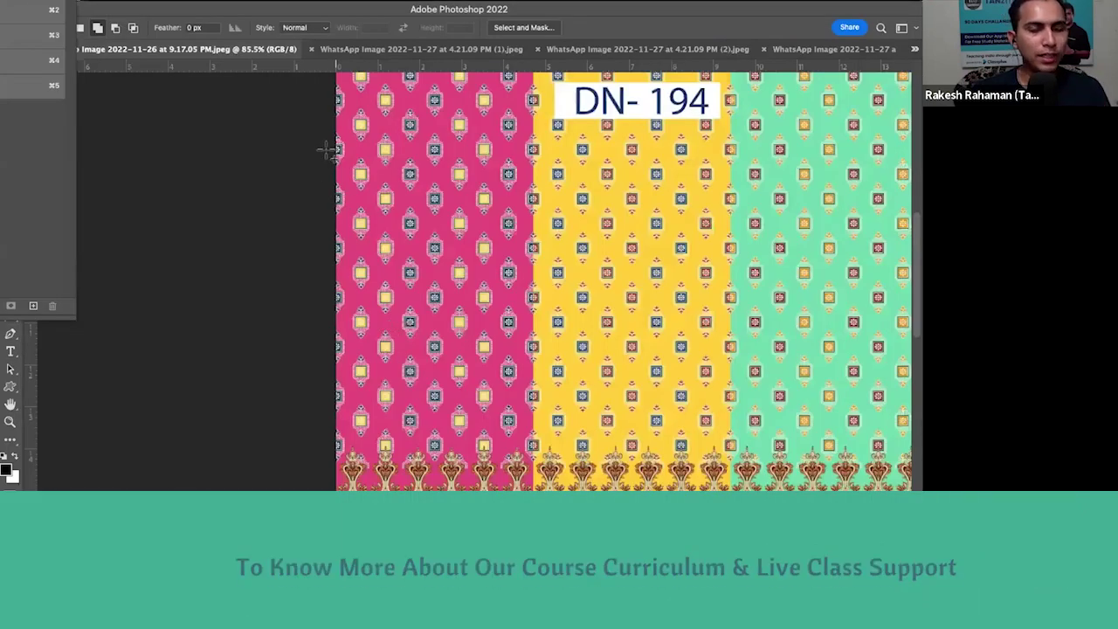
Step: Pan the DN-194 canvas down to its bottom geometric border rows
{"action": "scroll", "coordinate": [331, 166], "scroll_direction": "down", "scroll_amount": 5}
{"action": "scroll", "coordinate": [331, 157], "scroll_direction": "right", "scroll_amount": 5}
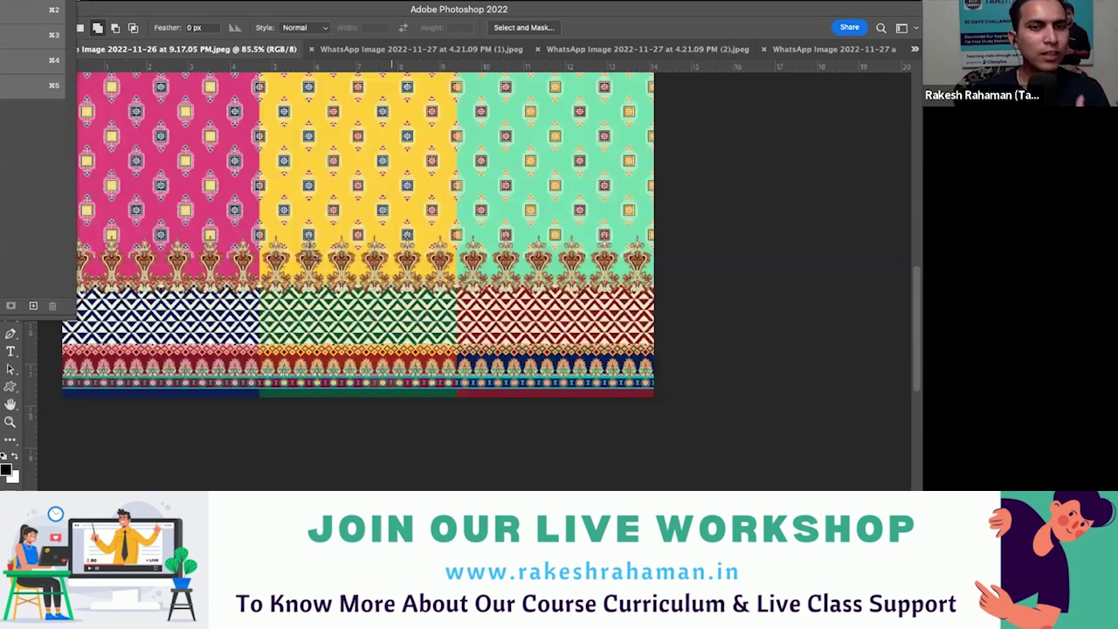
{"action": "scroll", "coordinate": [349, 166], "scroll_direction": "left", "scroll_amount": 5}
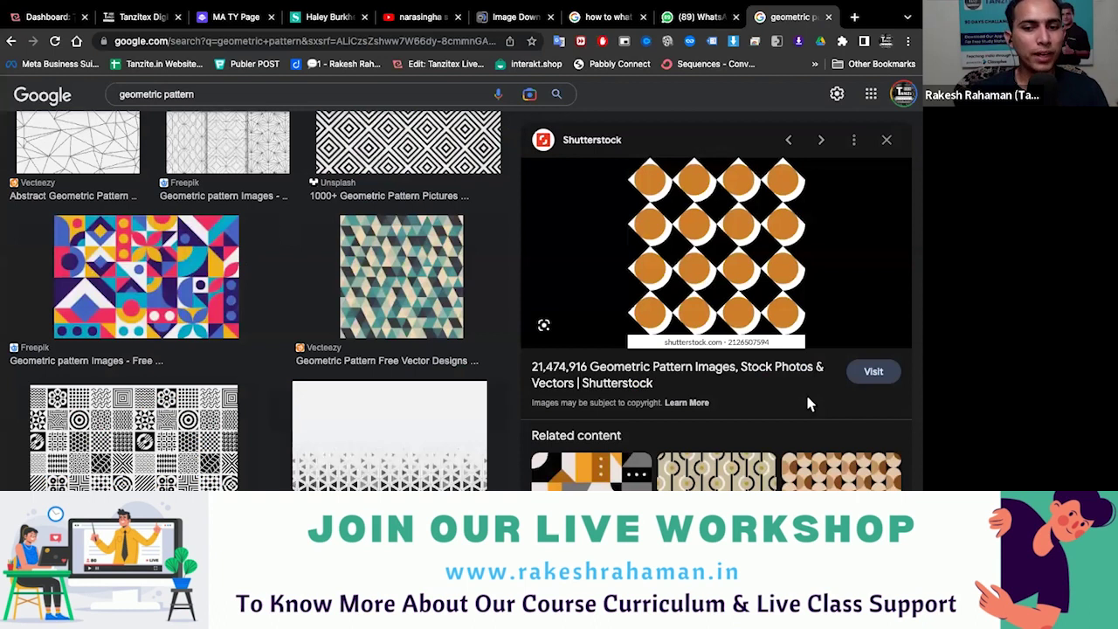
Step: Scroll to the related Shutterstock designs and open a circle-pattern design in the preview
{"action": "scroll", "coordinate": [738, 227], "scroll_direction": "down", "scroll_amount": 3}
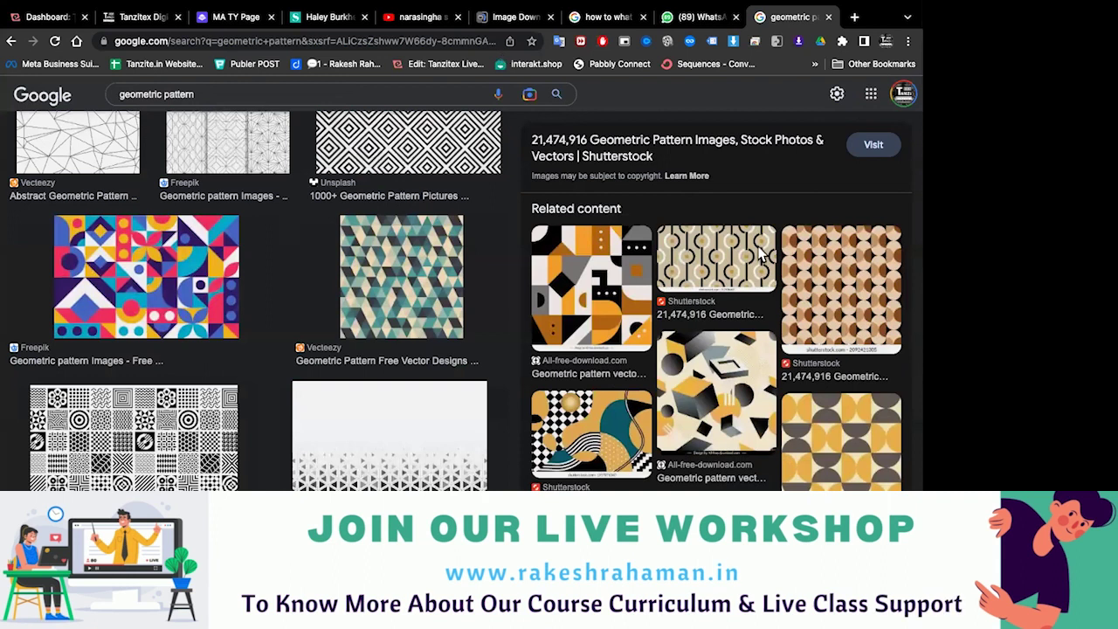
{"action": "left_click", "coordinate": [760, 253]}
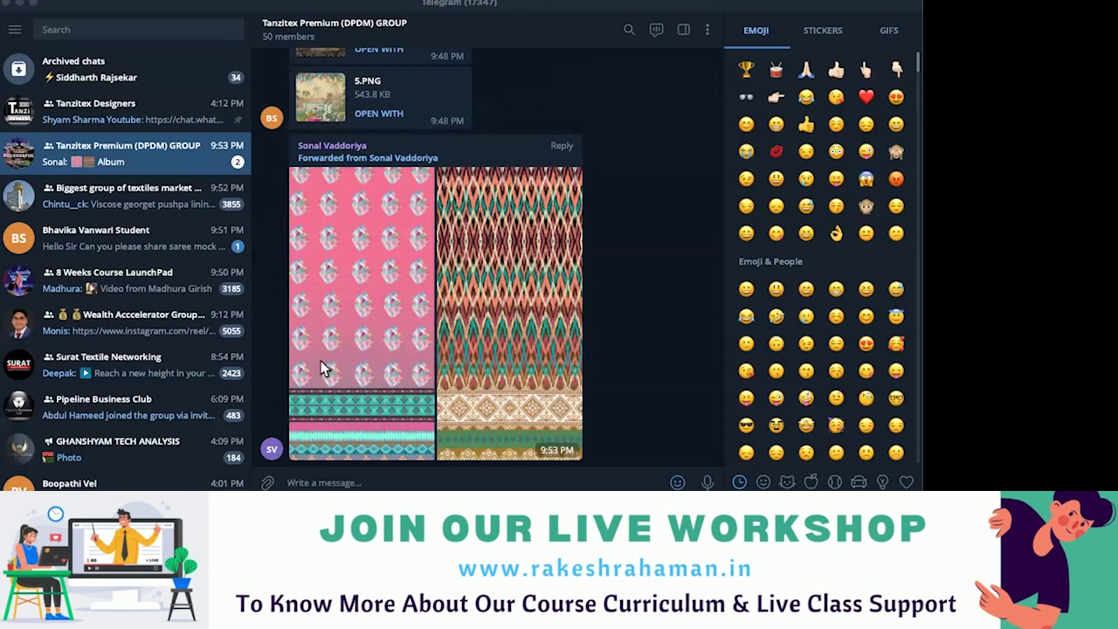
Step: View 5.PNG in the group chat, then open the forwarded pink pattern photo
{"action": "scroll", "coordinate": [524, 340], "scroll_direction": "up", "scroll_amount": 5}
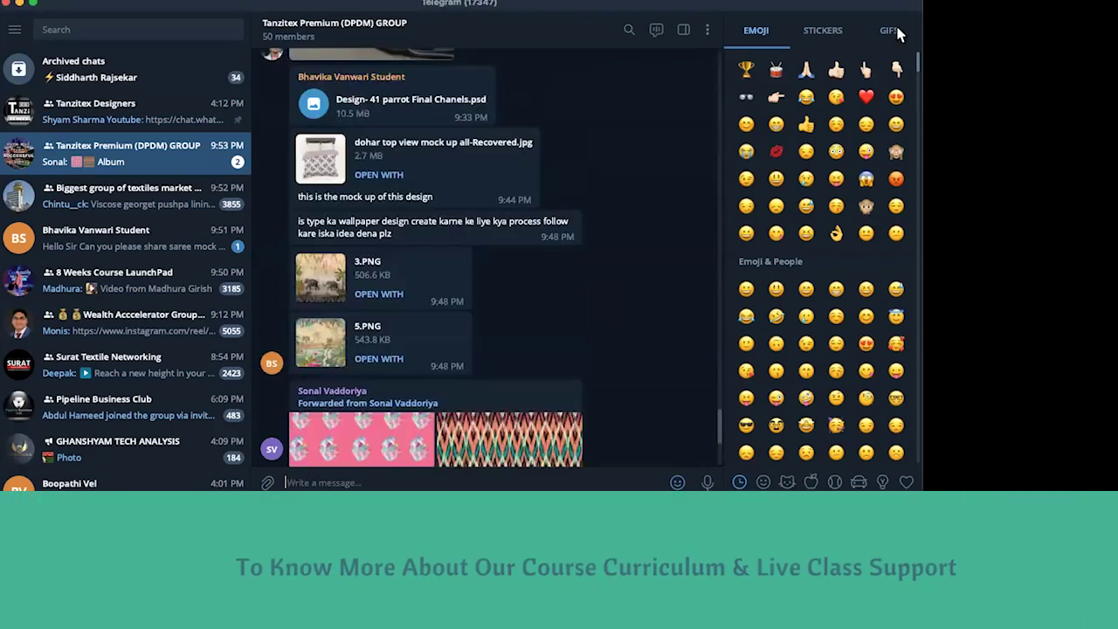
{"action": "left_click", "coordinate": [378, 342]}
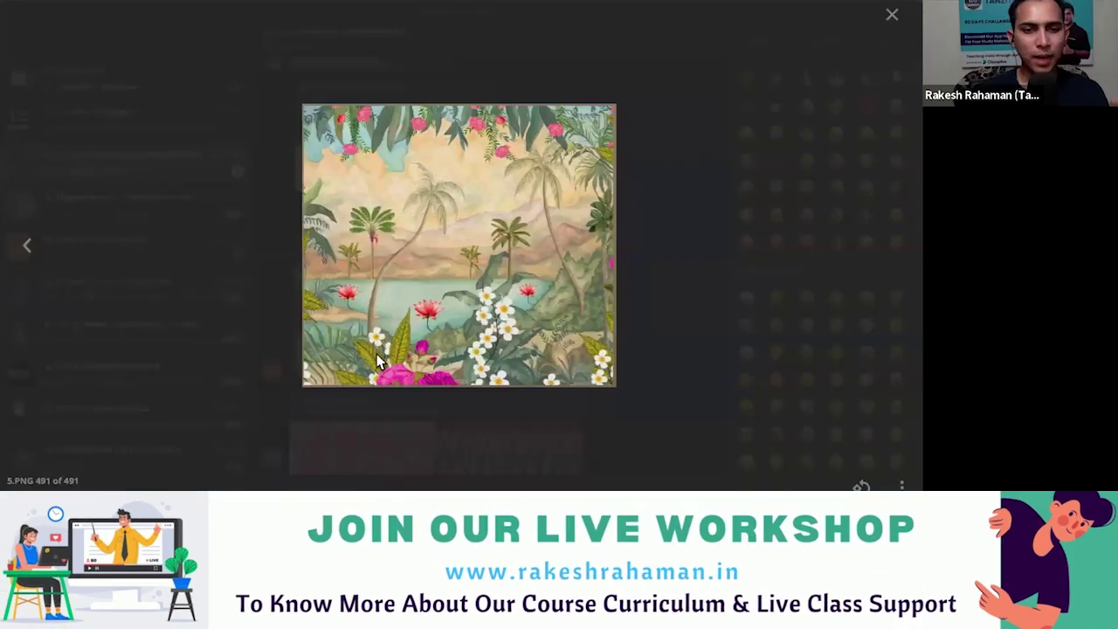
{"action": "left_click", "coordinate": [489, 376]}
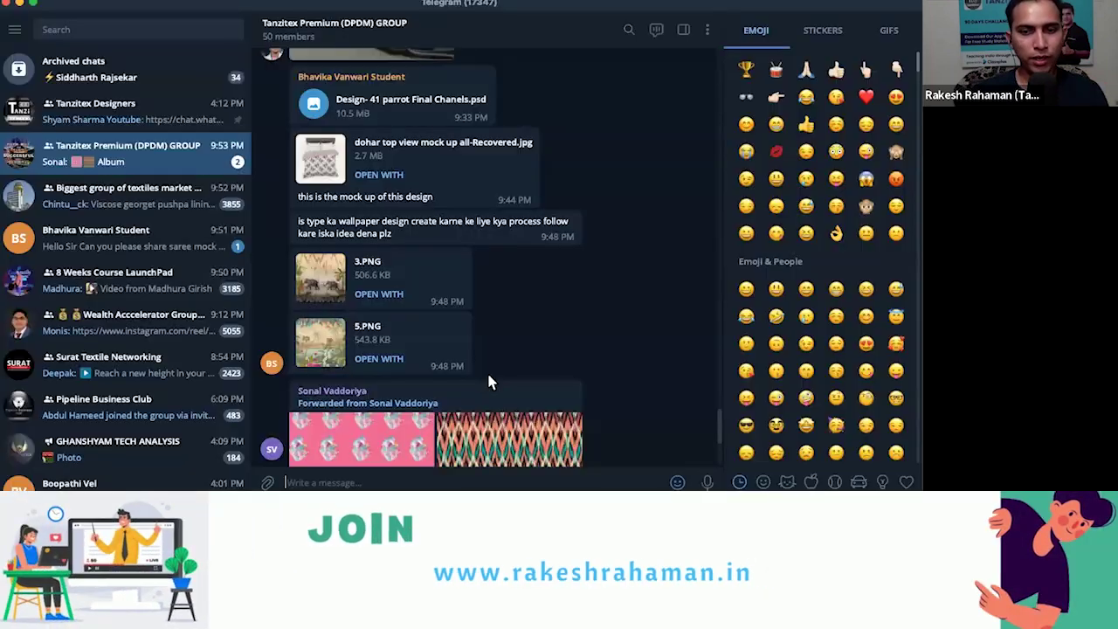
{"action": "left_click", "coordinate": [376, 441]}
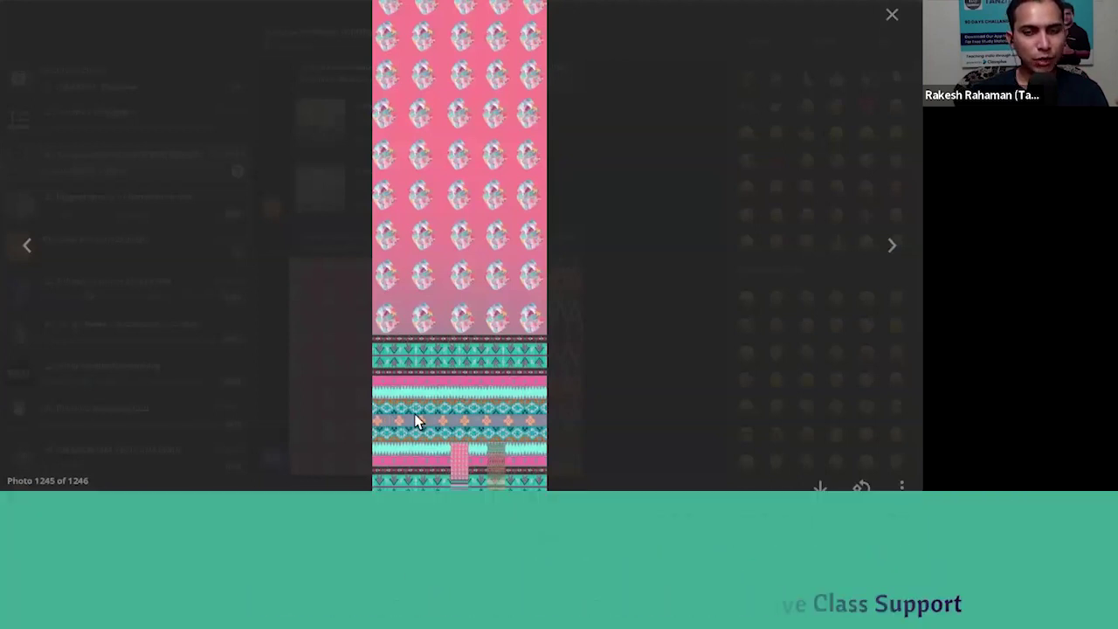
Step: Zoom into the pink photo's gem motifs, then zoom back out to its turquoise border
{"action": "left_click", "coordinate": [474, 214]}
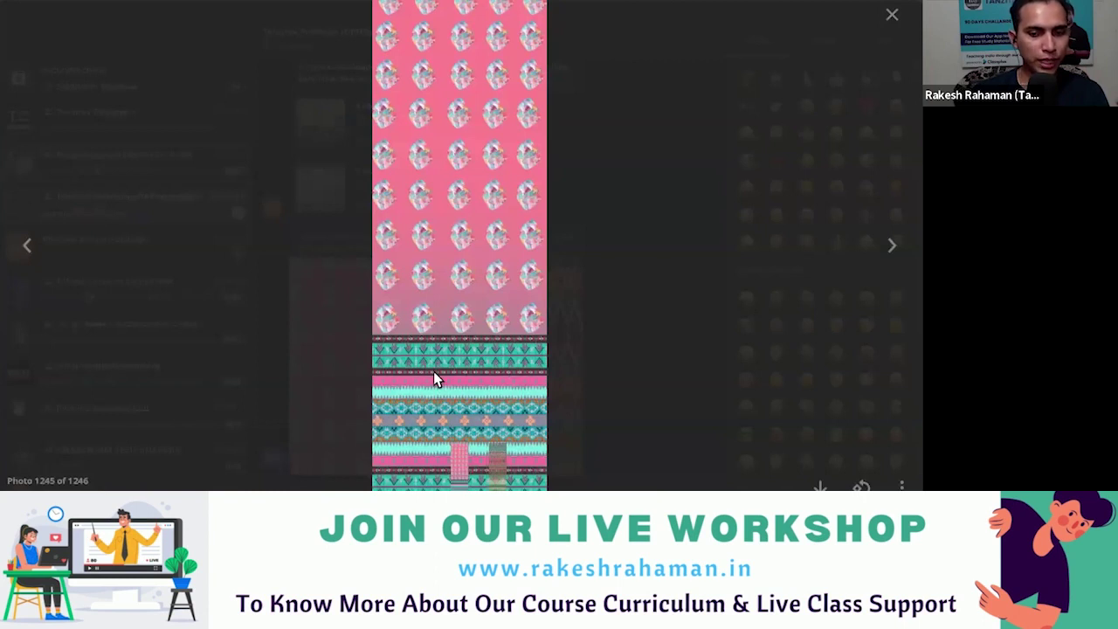
{"action": "scroll", "coordinate": [435, 259], "scroll_direction": "up", "scroll_amount": 2}
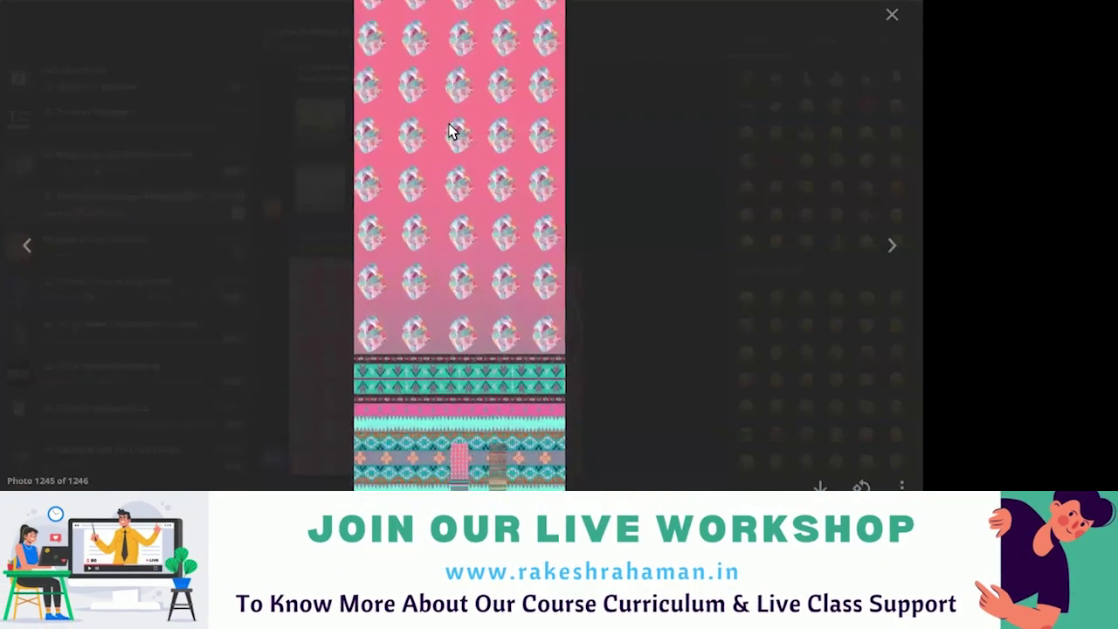
{"action": "scroll", "coordinate": [385, 259], "scroll_direction": "up", "scroll_amount": 1}
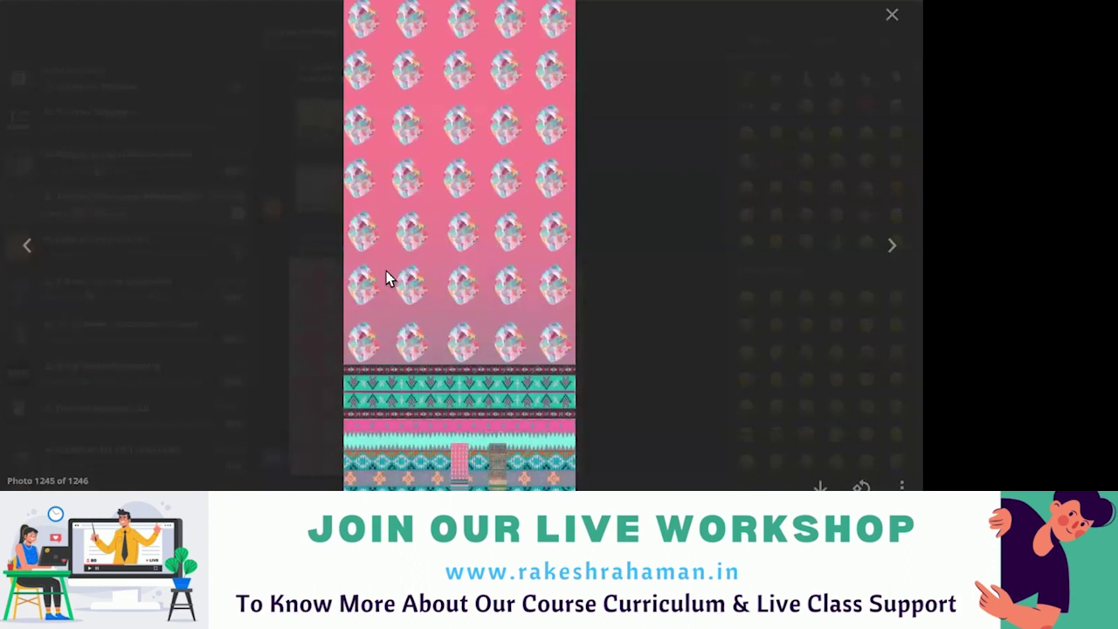
{"action": "scroll", "coordinate": [413, 276], "scroll_direction": "up", "scroll_amount": 1}
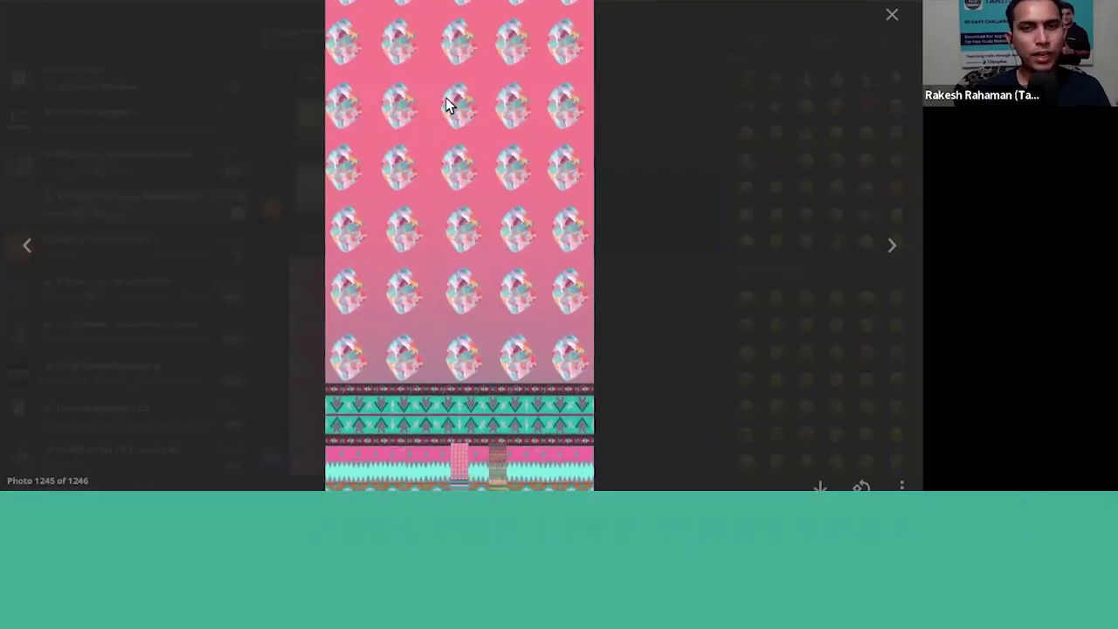
{"action": "scroll", "coordinate": [443, 98], "scroll_direction": "up", "scroll_amount": 1}
{"action": "scroll", "coordinate": [455, 136], "scroll_direction": "up", "scroll_amount": 1}
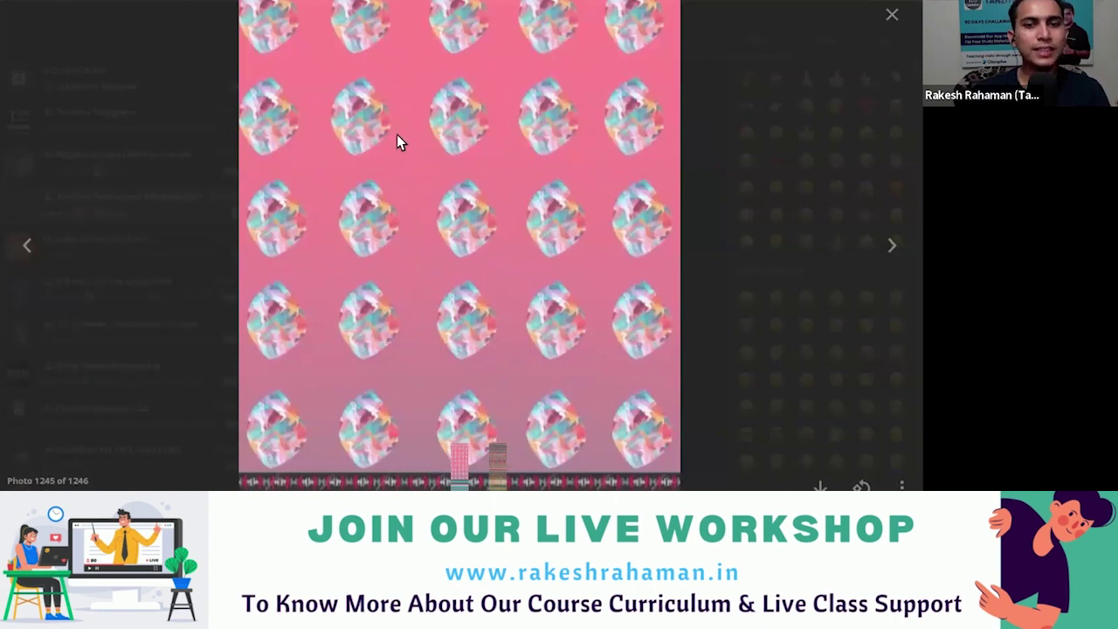
{"action": "scroll", "coordinate": [431, 284], "scroll_direction": "down", "scroll_amount": 2}
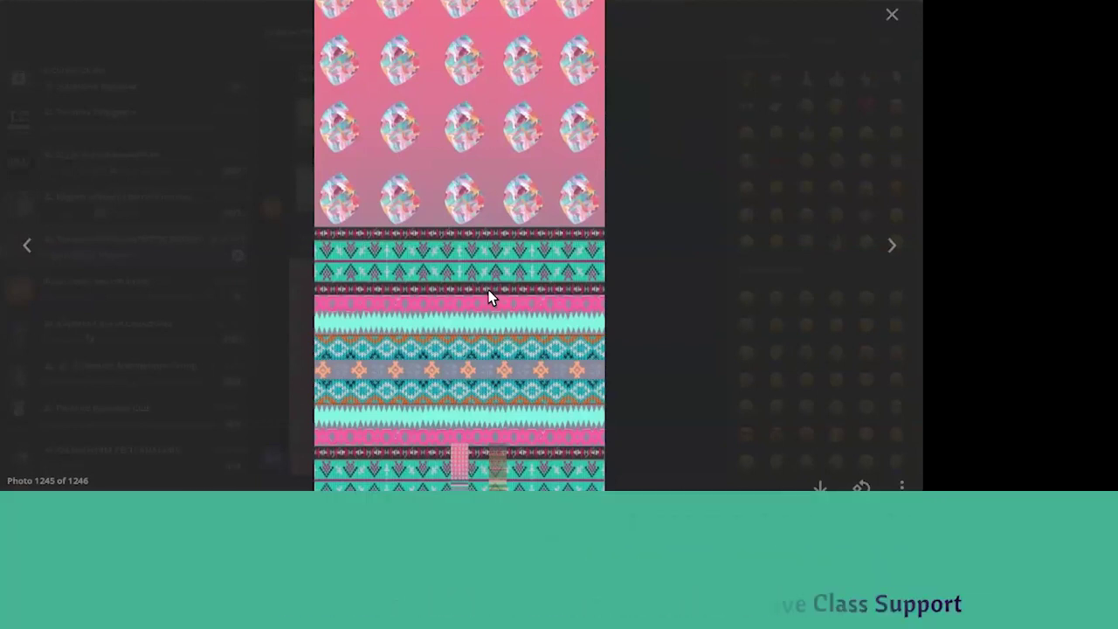
Step: Advance through the album to the last photo, the zigzag ikat pattern
{"action": "key", "text": "Right"}
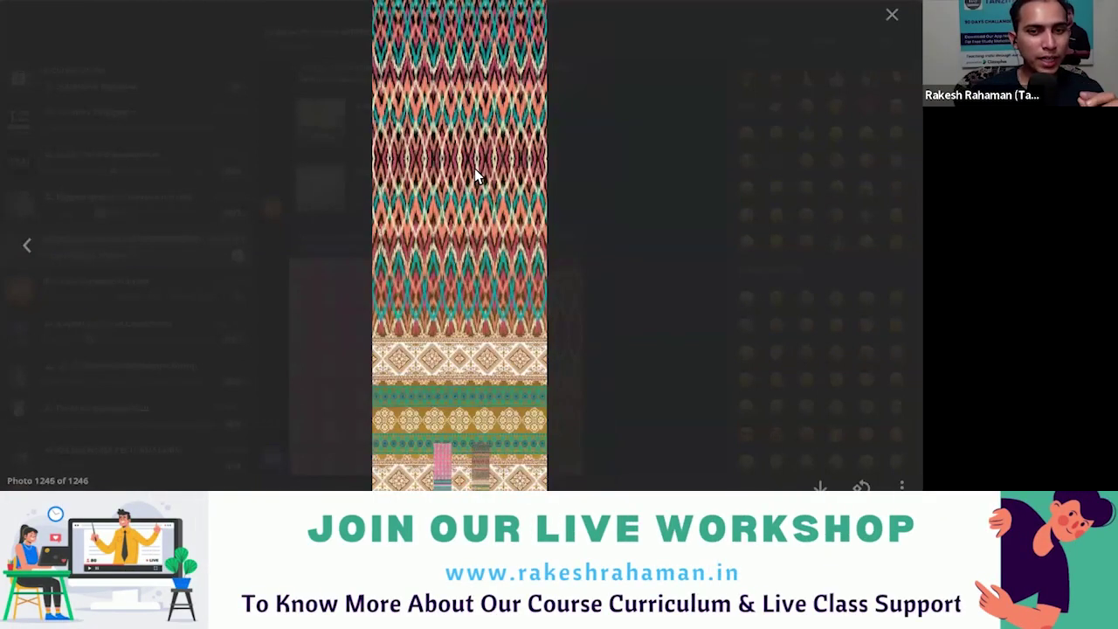
{"action": "key", "text": "Right"}
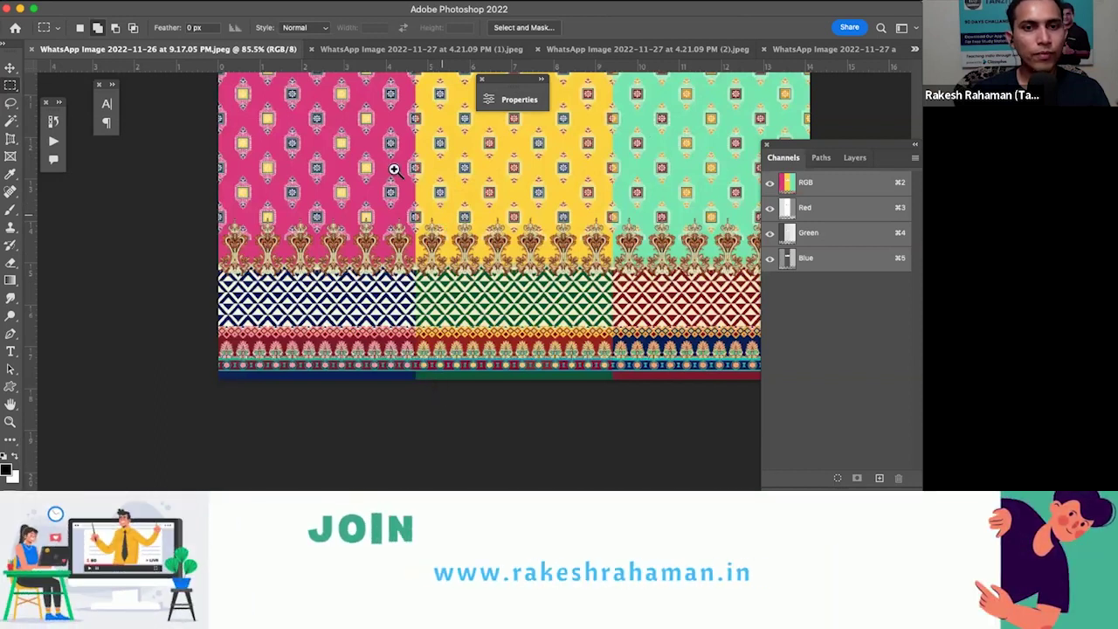
Step: Enlarge the DN-111 print, then switch to the 11-22 wavy-stripe document
{"action": "key", "text": "ctrl+shift+Tab"}
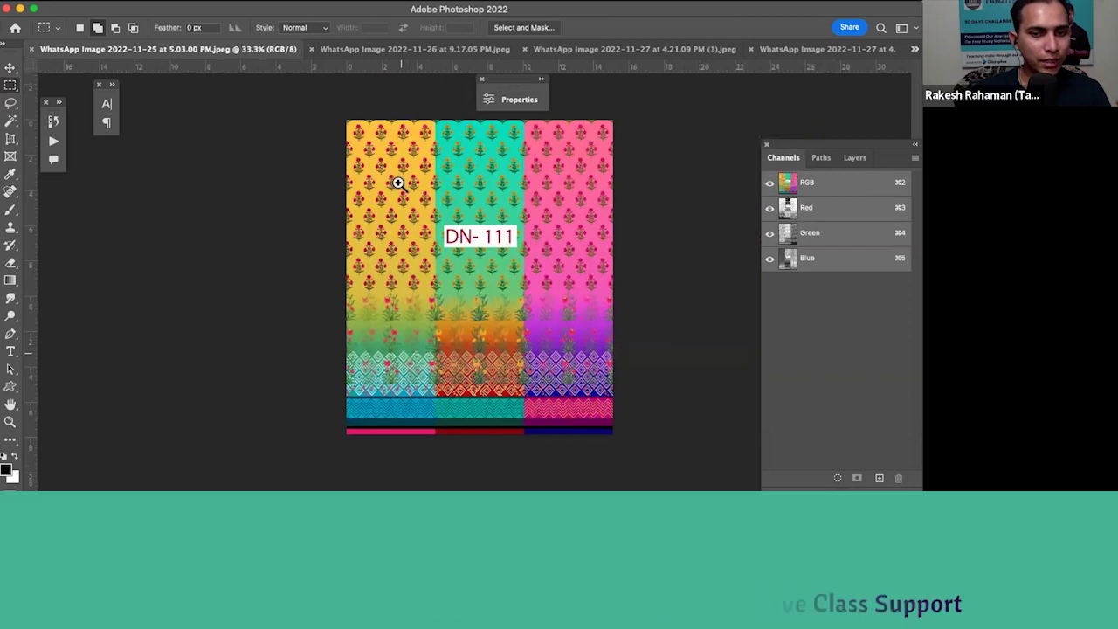
{"action": "left_click", "coordinate": [402, 210]}
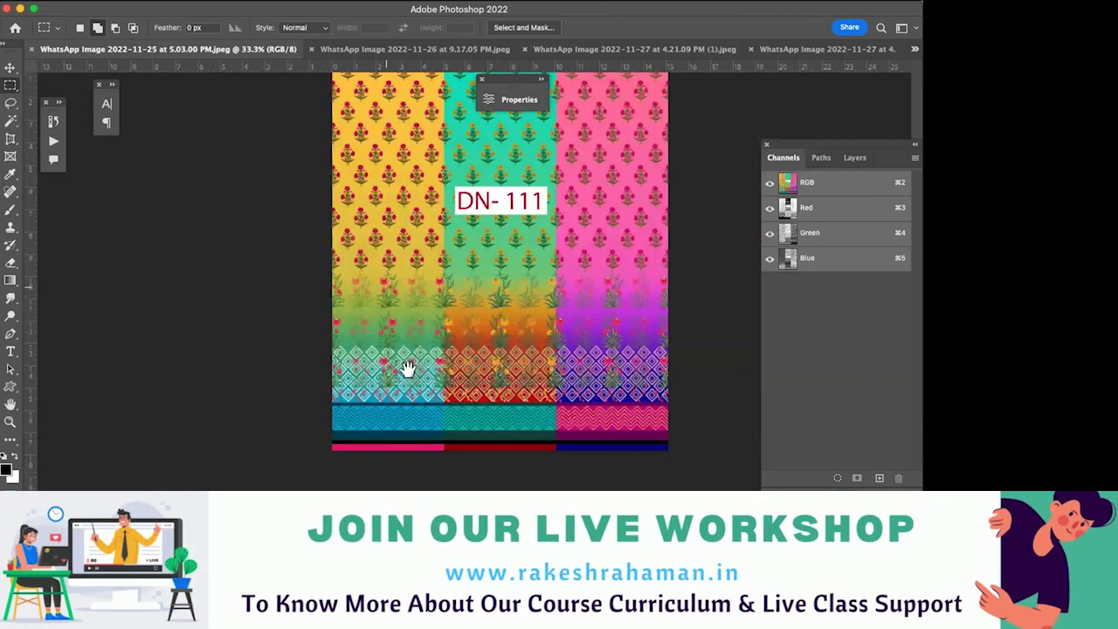
{"action": "scroll", "coordinate": [392, 303], "scroll_direction": "up", "scroll_amount": 2}
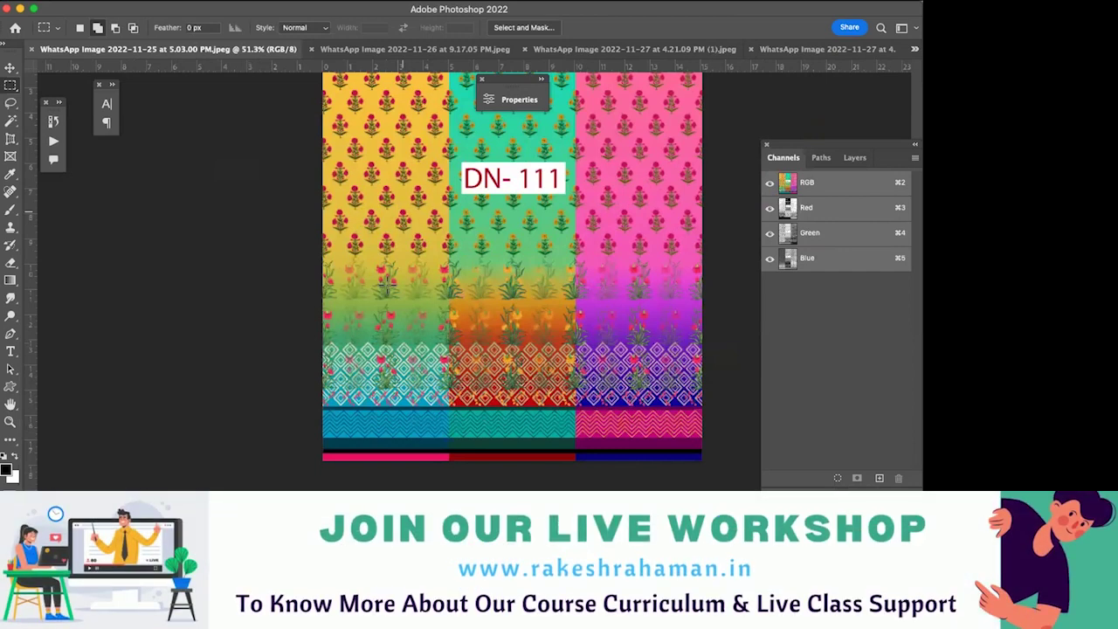
{"action": "key", "text": "ctrl+shift+Tab"}
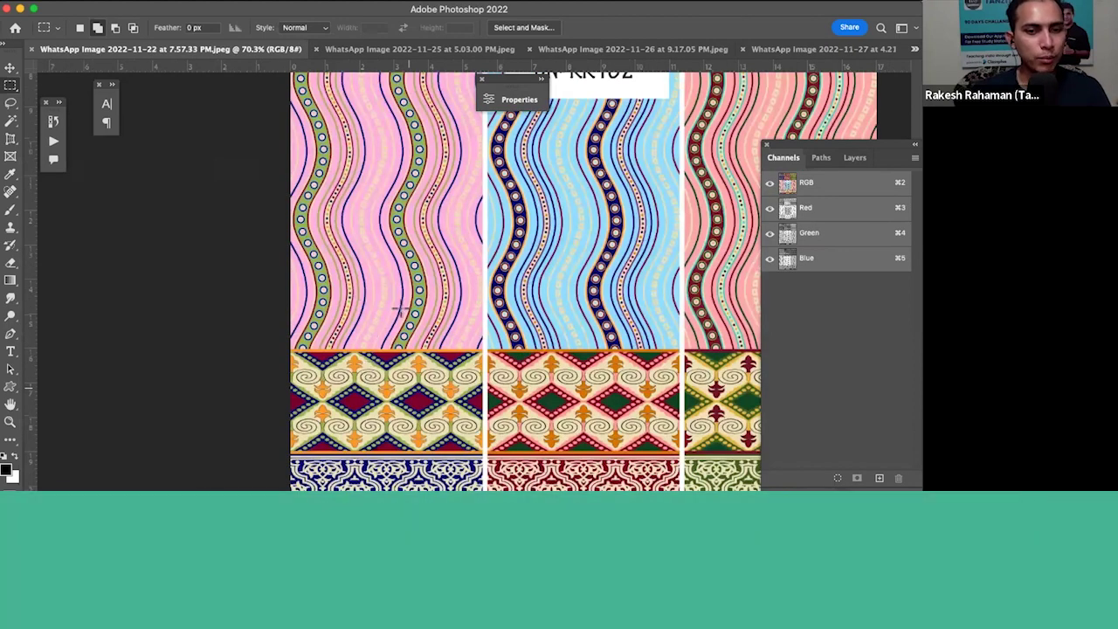
Step: Zoom out on the DN-RR102 print to show its full top and bottom borders
{"action": "scroll", "coordinate": [408, 238], "scroll_direction": "down", "scroll_amount": 5}
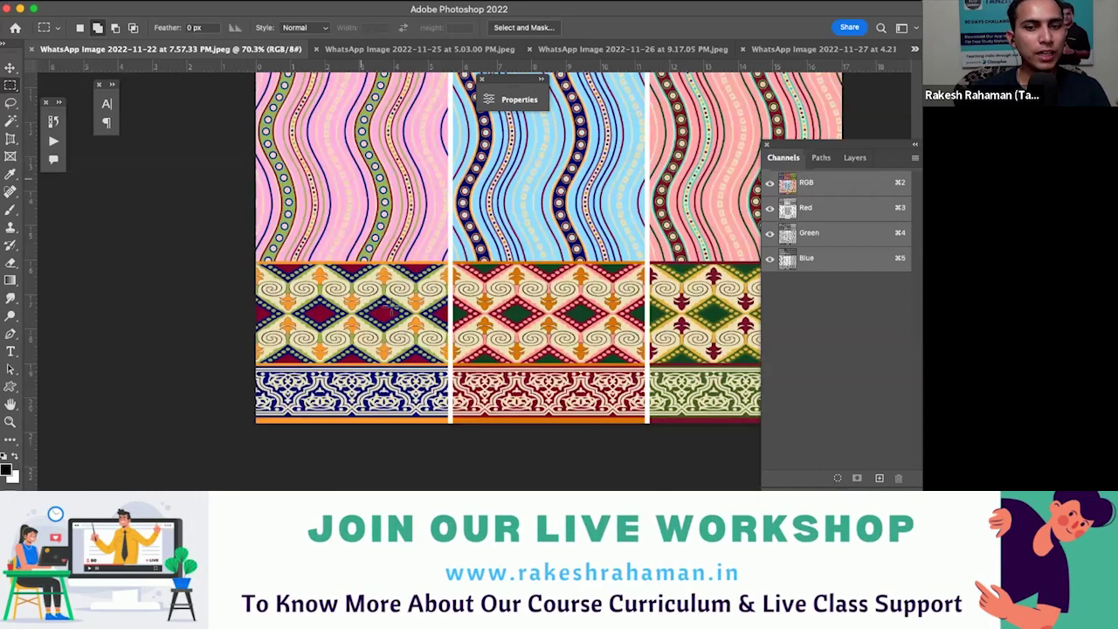
{"action": "key", "text": "ctrl+minus"}
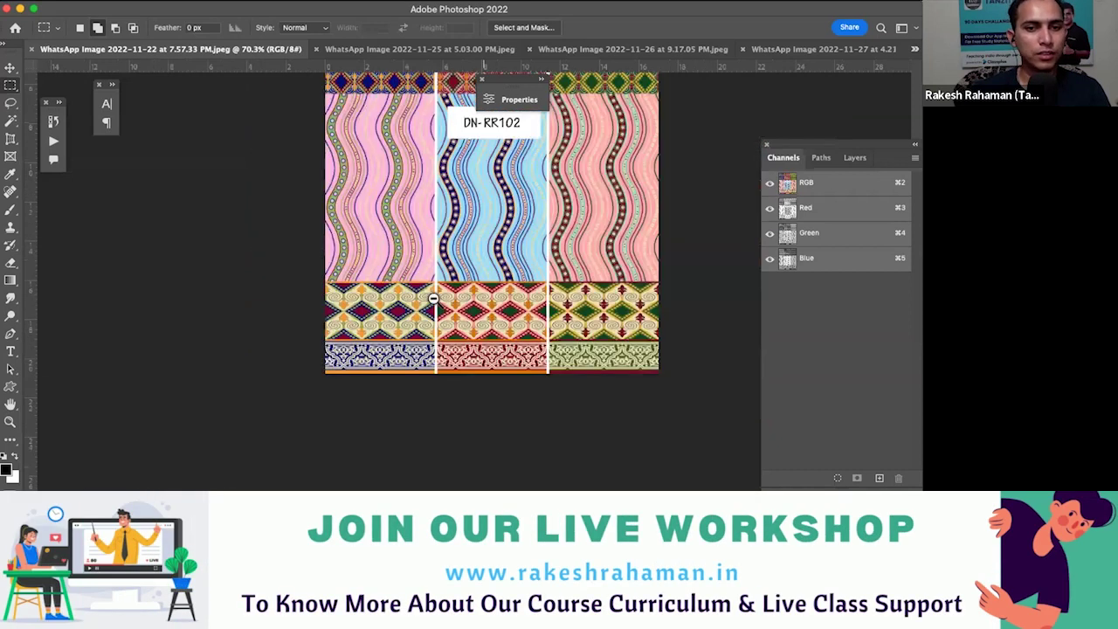
{"action": "left_click", "coordinate": [433, 298], "text": "ctrl+alt"}
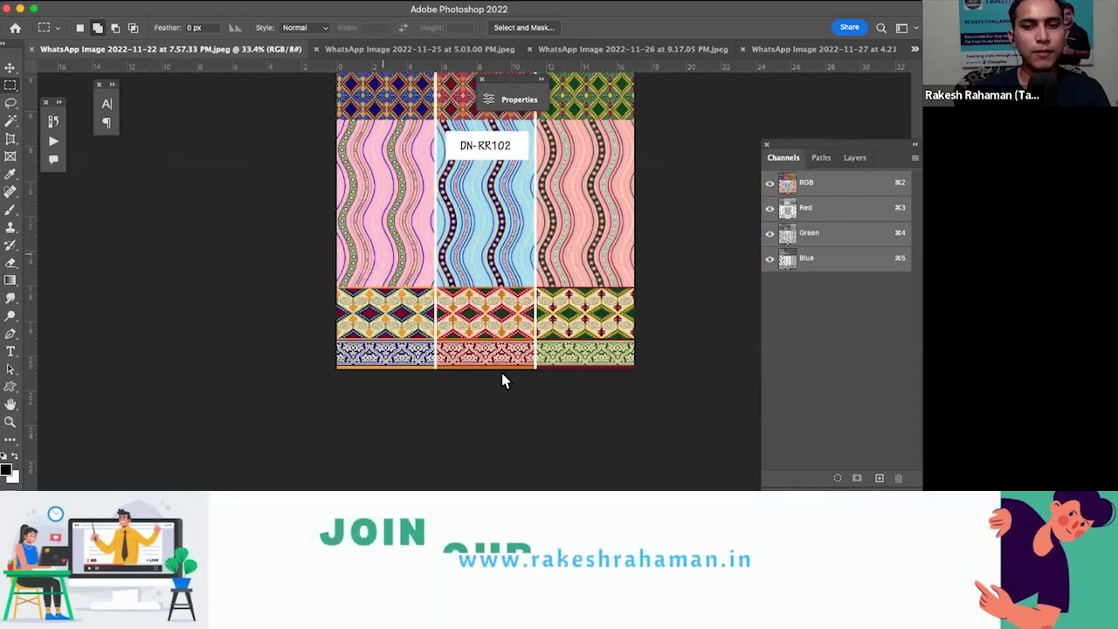
{"action": "key", "text": "ctrl+plus"}
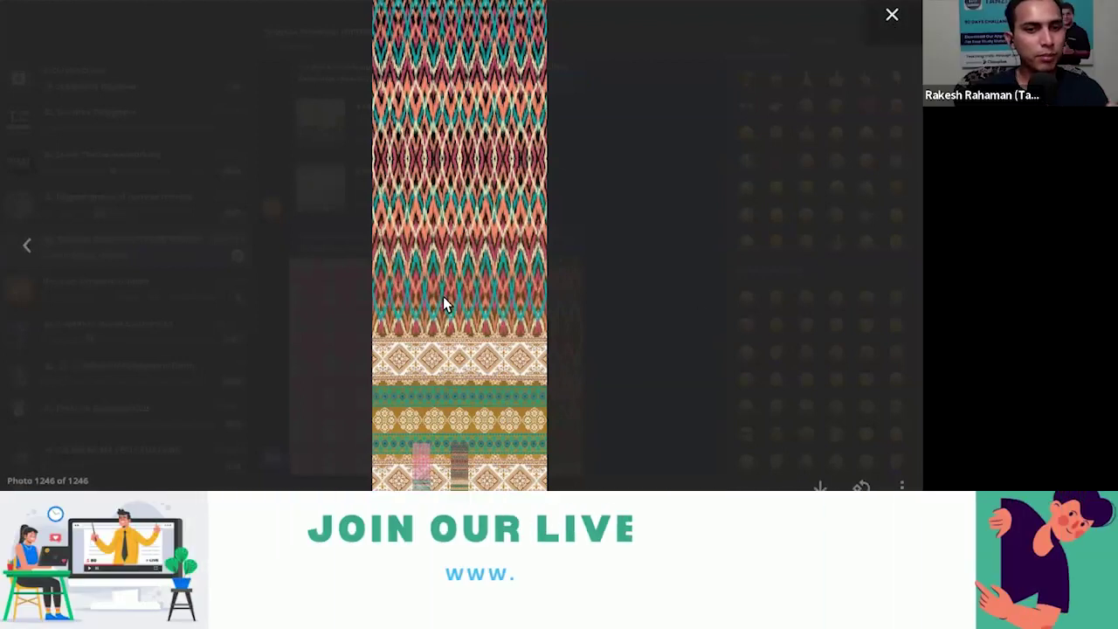
Step: Close the ikat photo viewer to return to the Tanzitex Premium group chat
{"action": "left_click", "coordinate": [569, 397]}
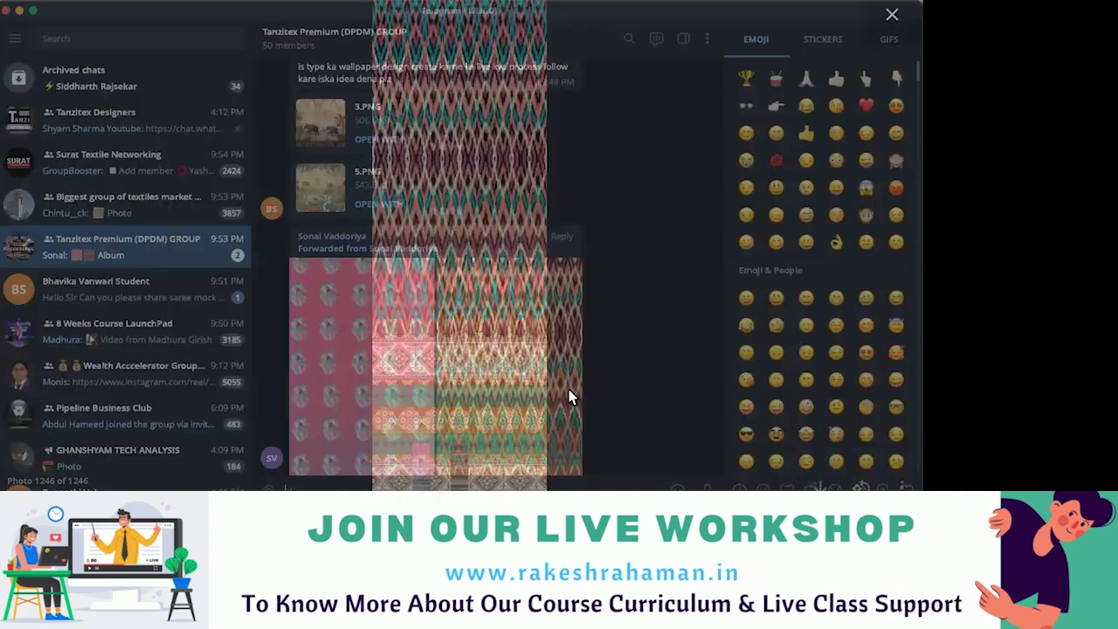